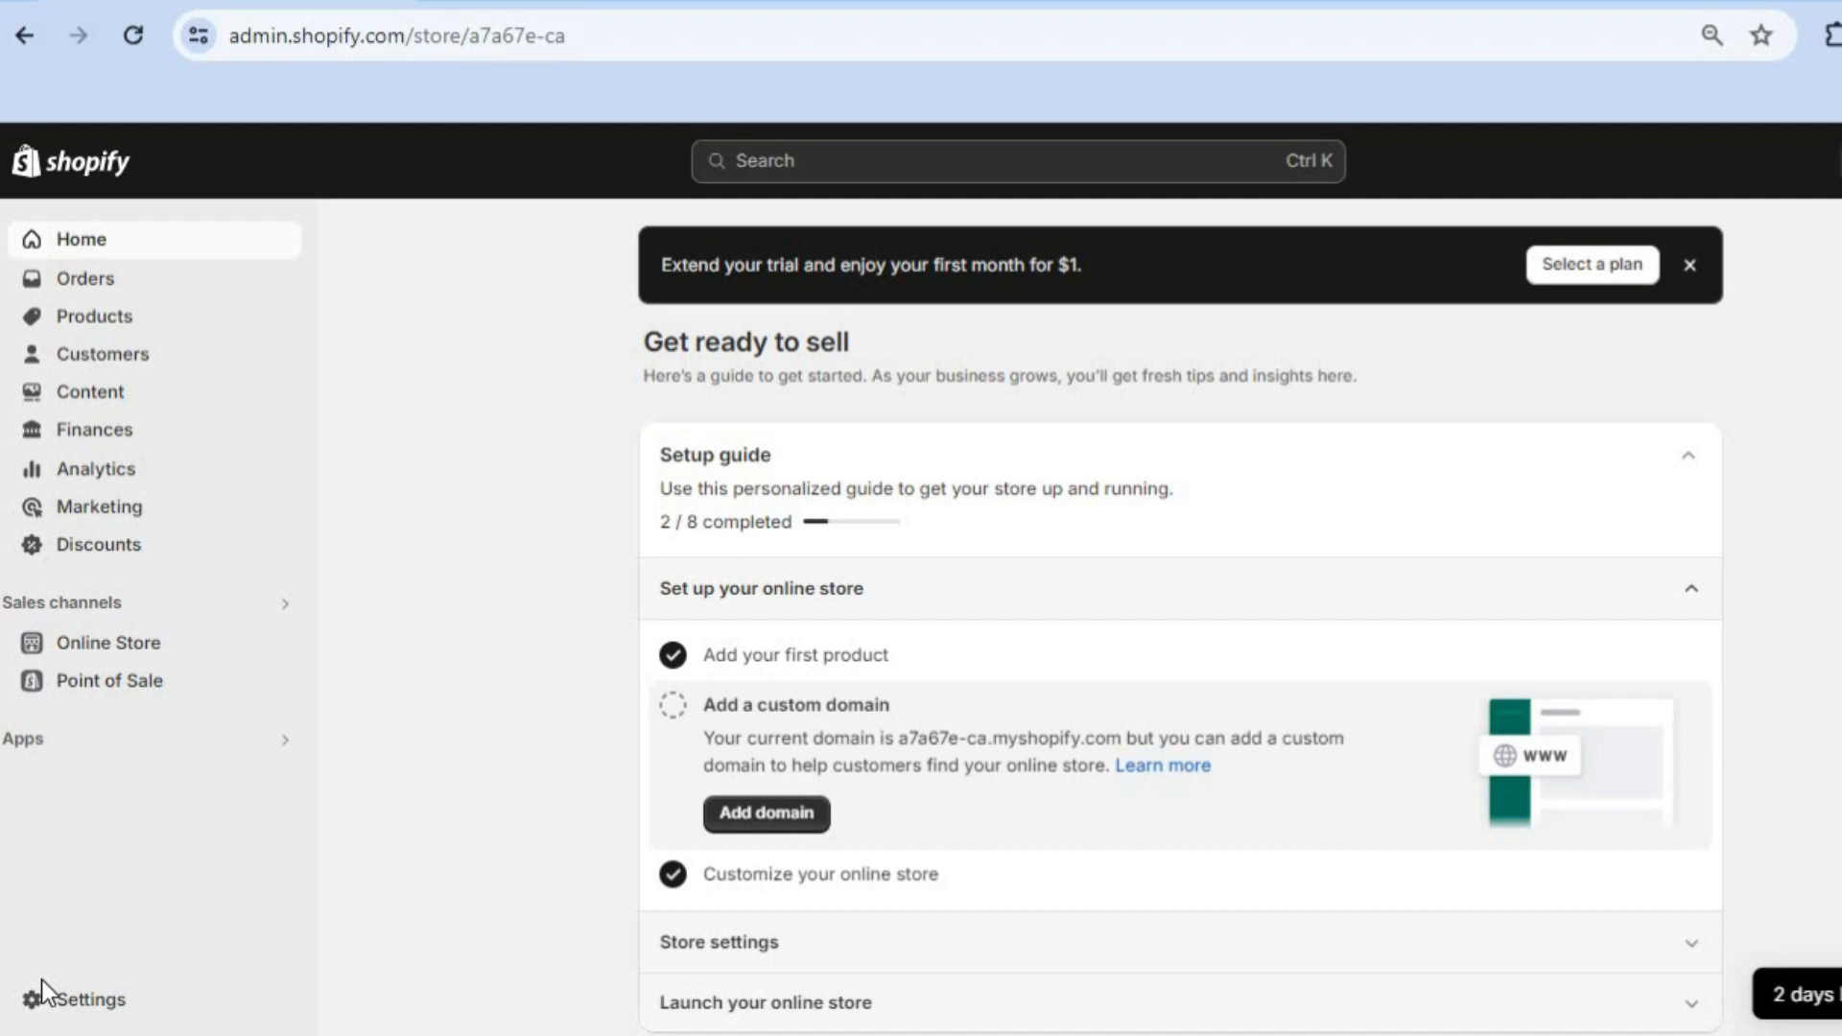
Step: Go from Apps to App and sales channel settings and launch the Shopify App Store
click(86, 737)
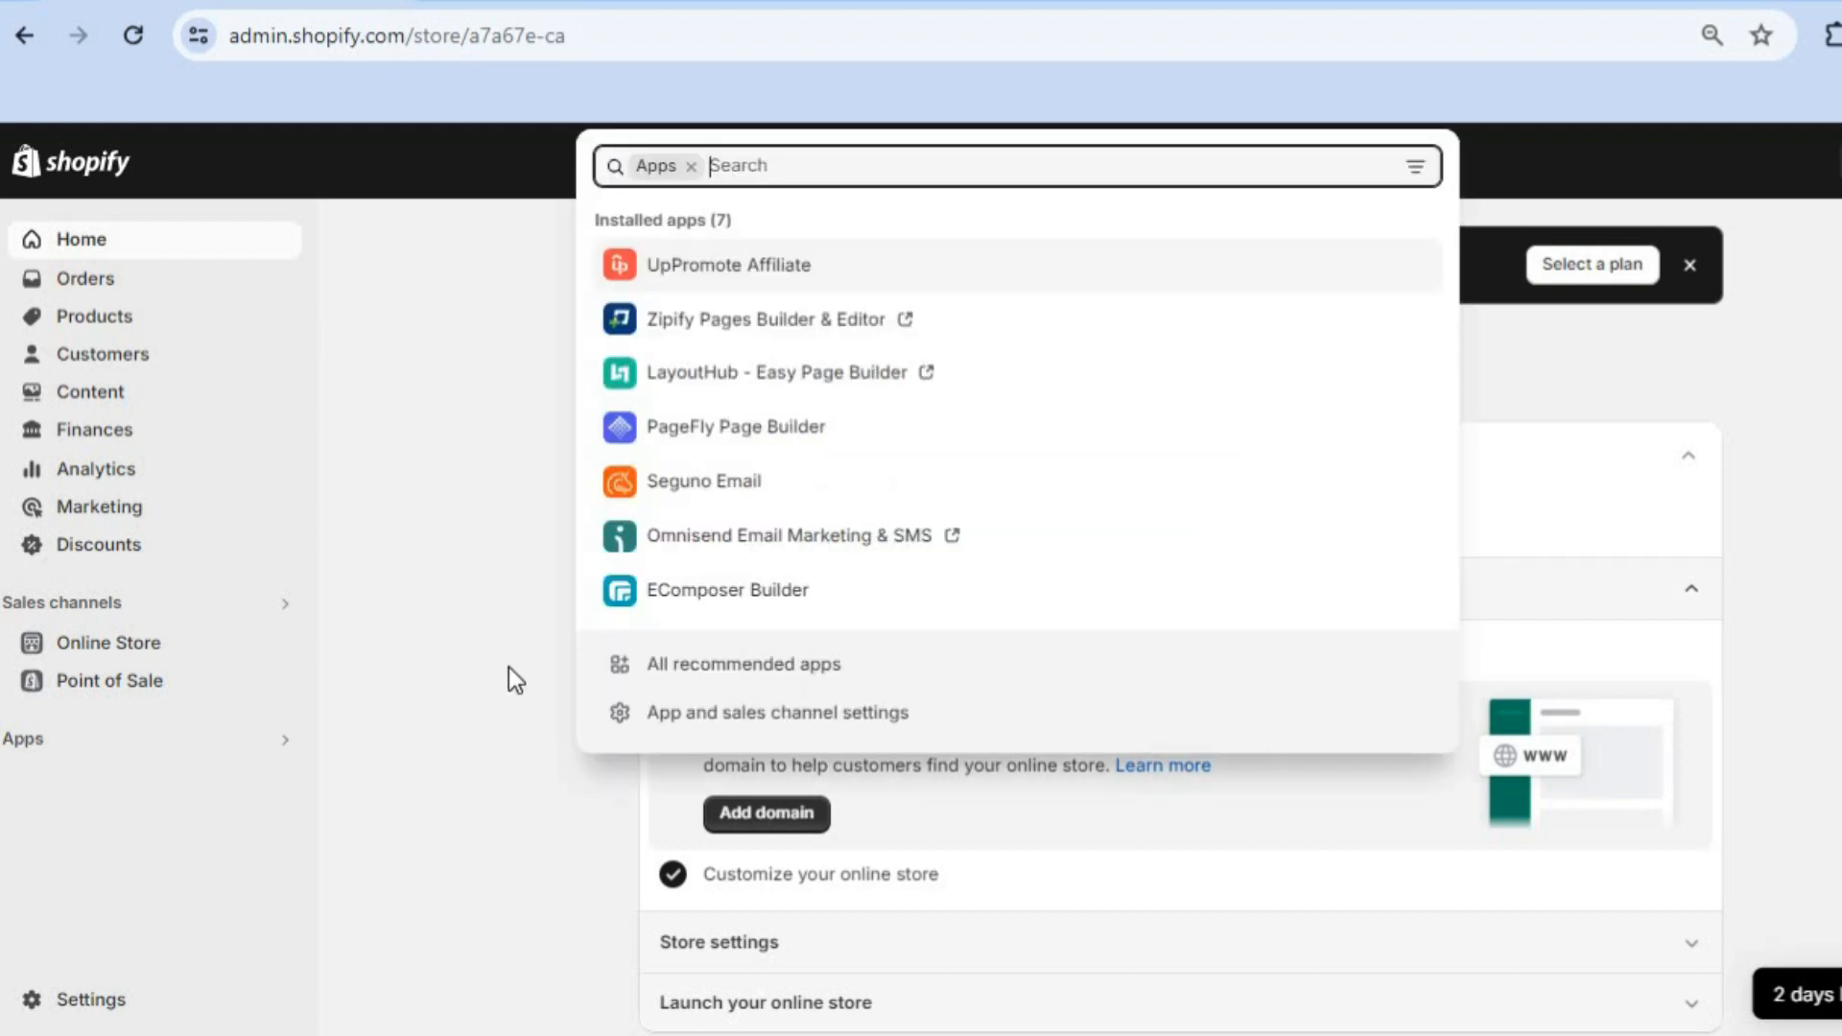
click(733, 715)
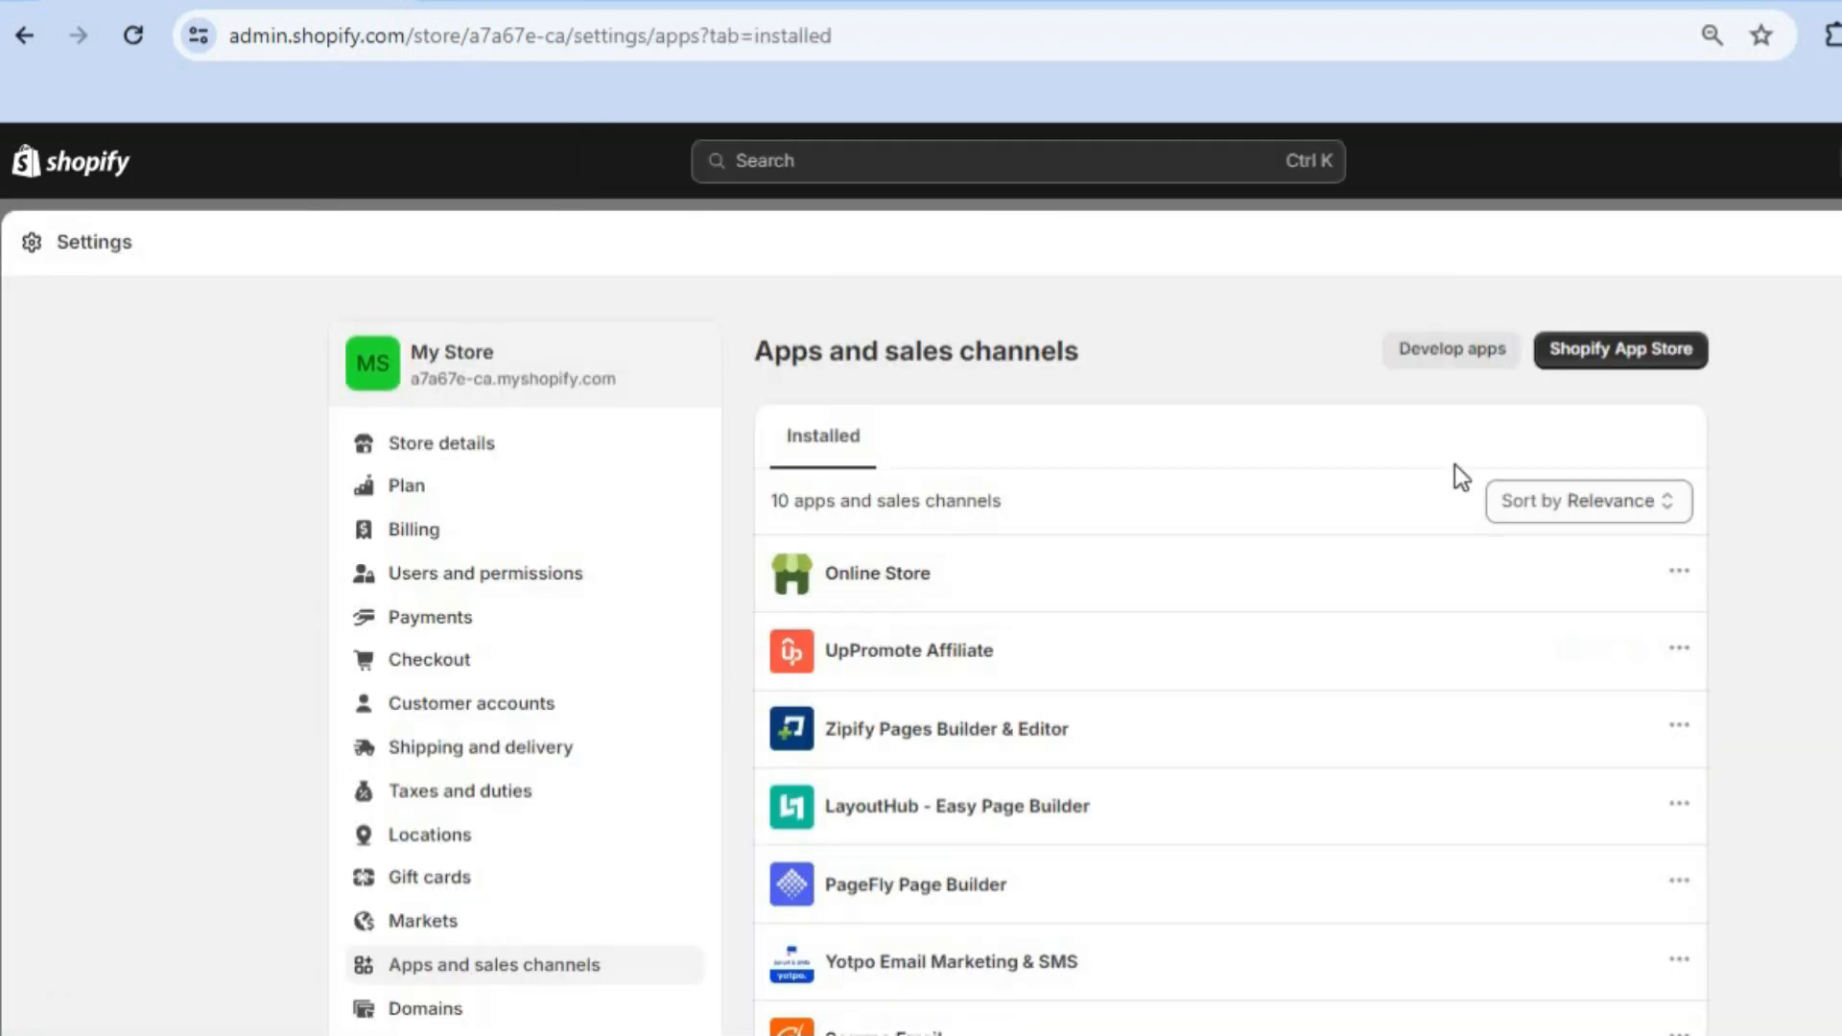
click(1646, 349)
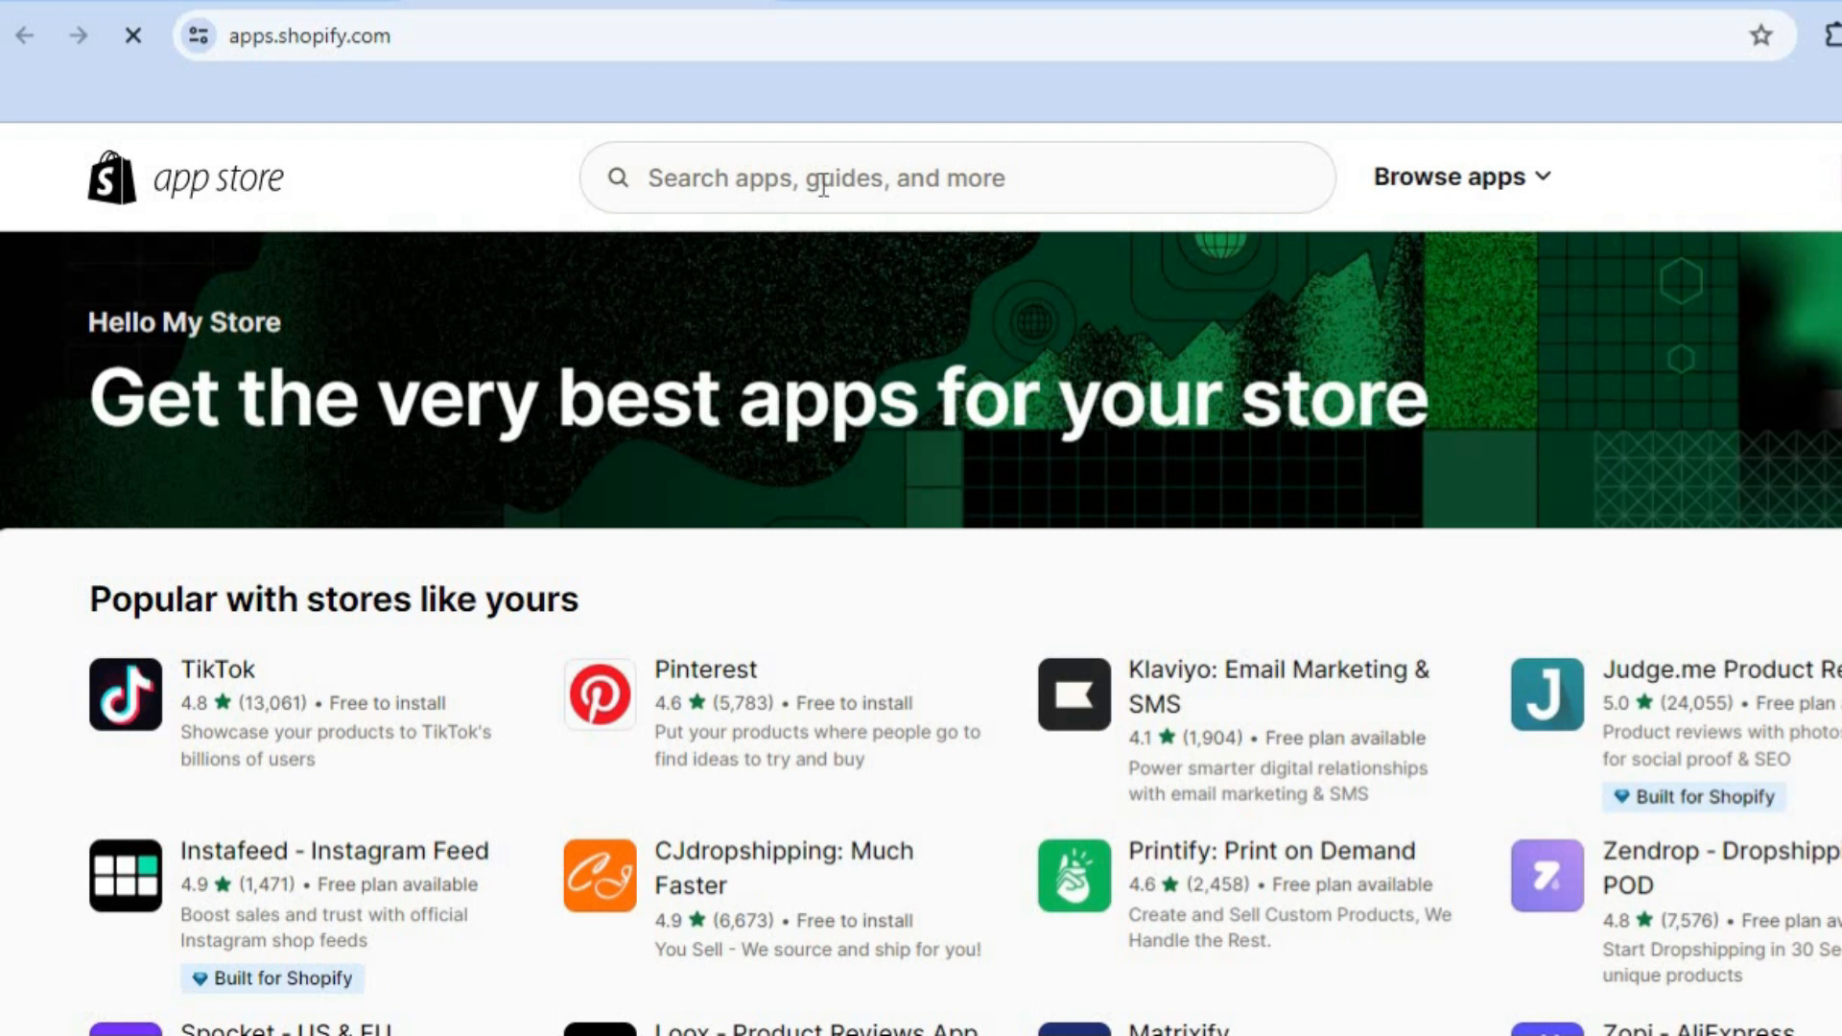
Step: Search the App Store for 'pop up' and open the EcomSend Pop Ups, Email Popups listing
click(824, 185)
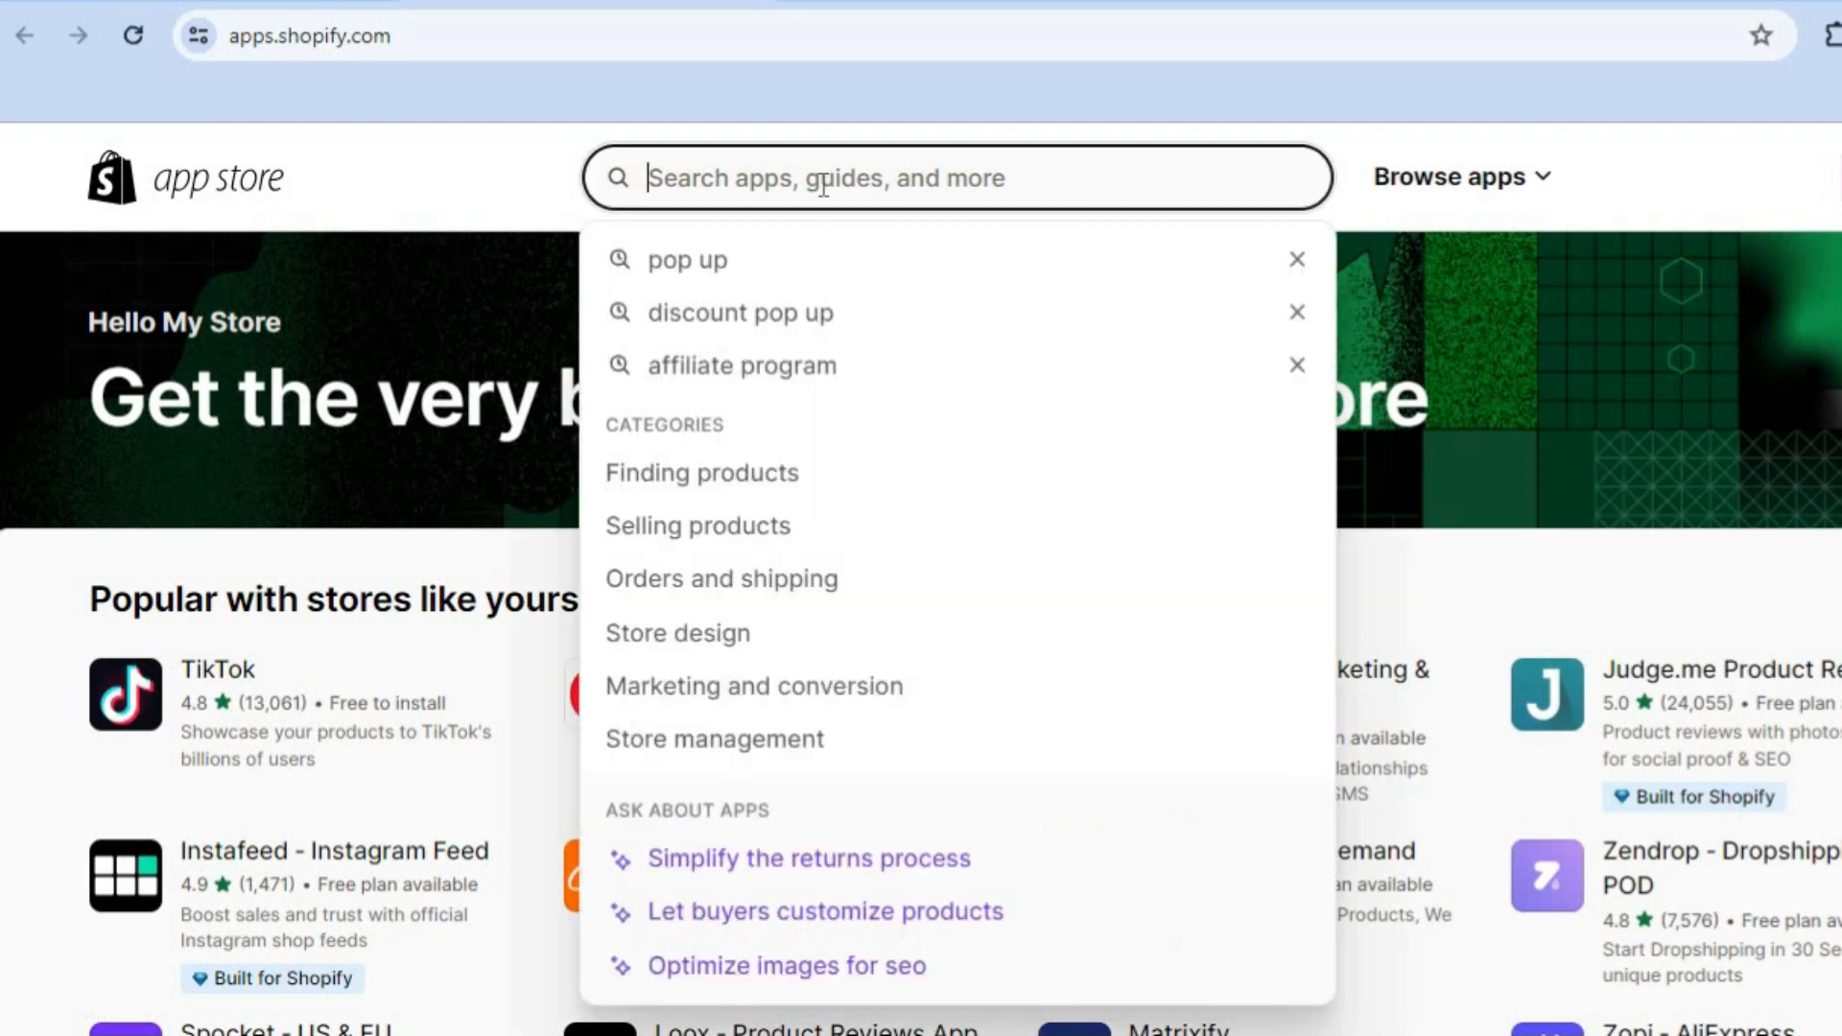
click(781, 254)
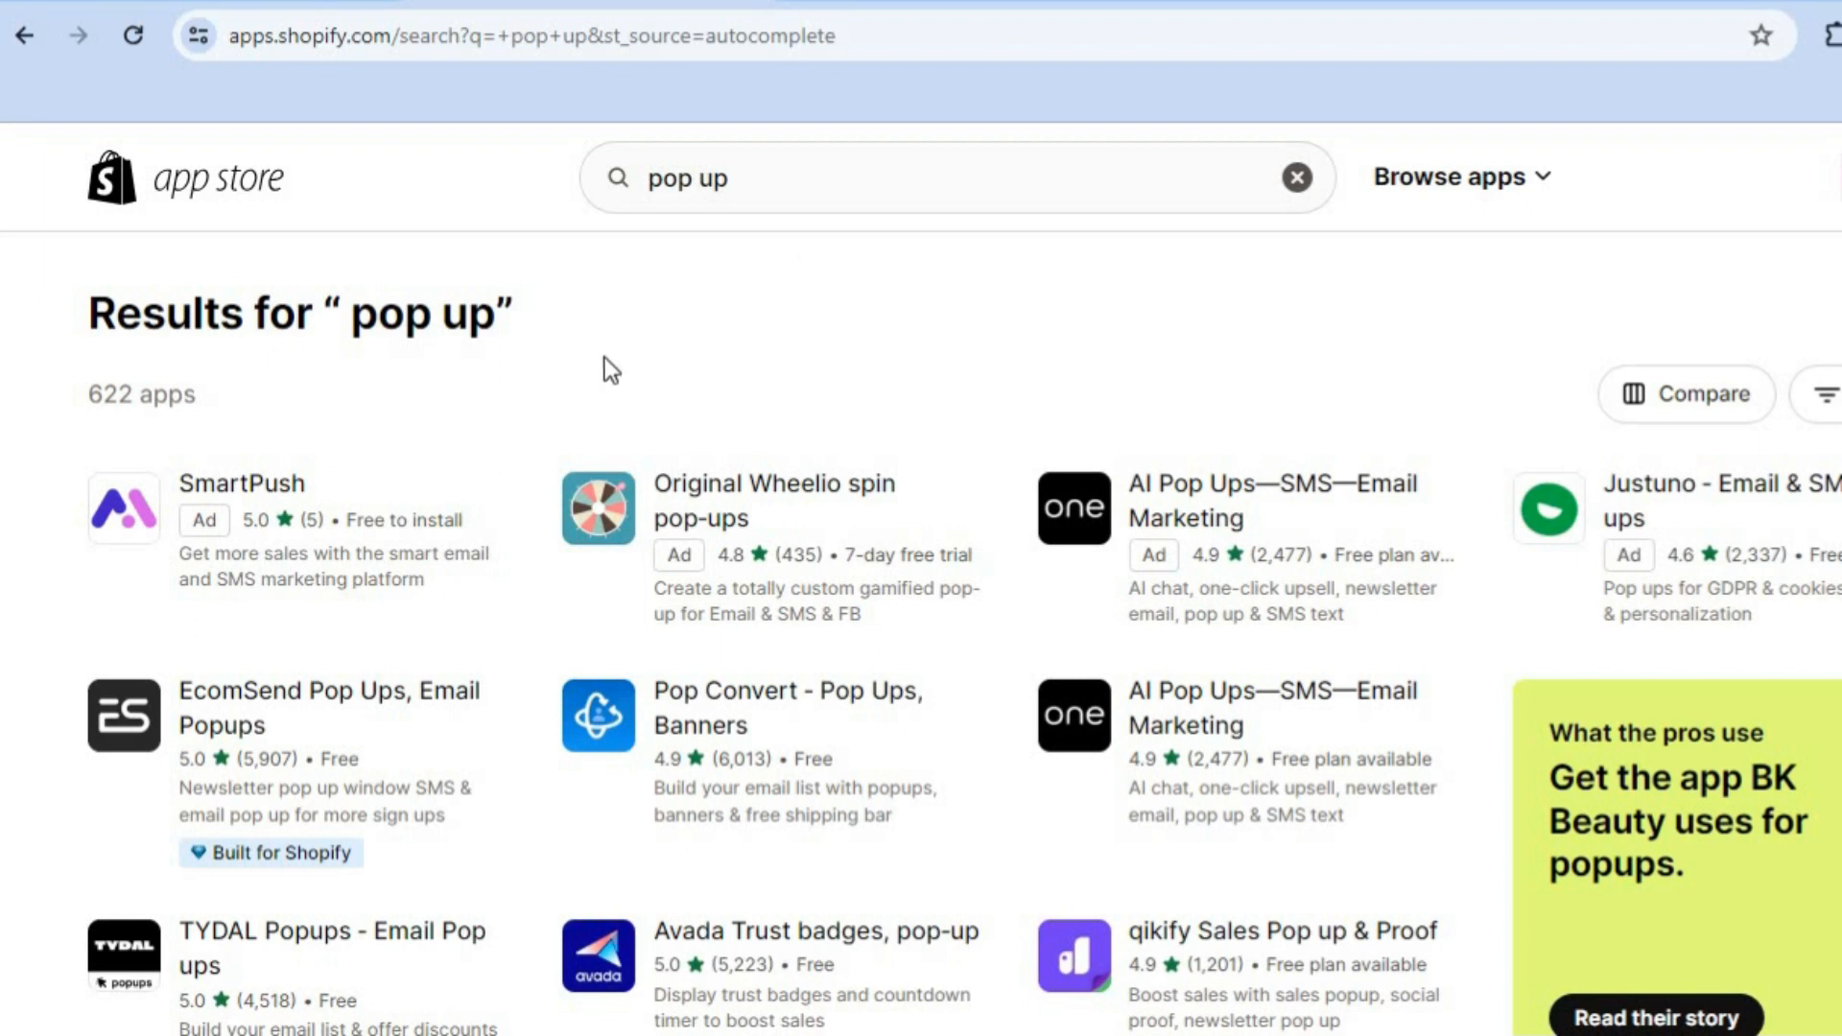
click(342, 713)
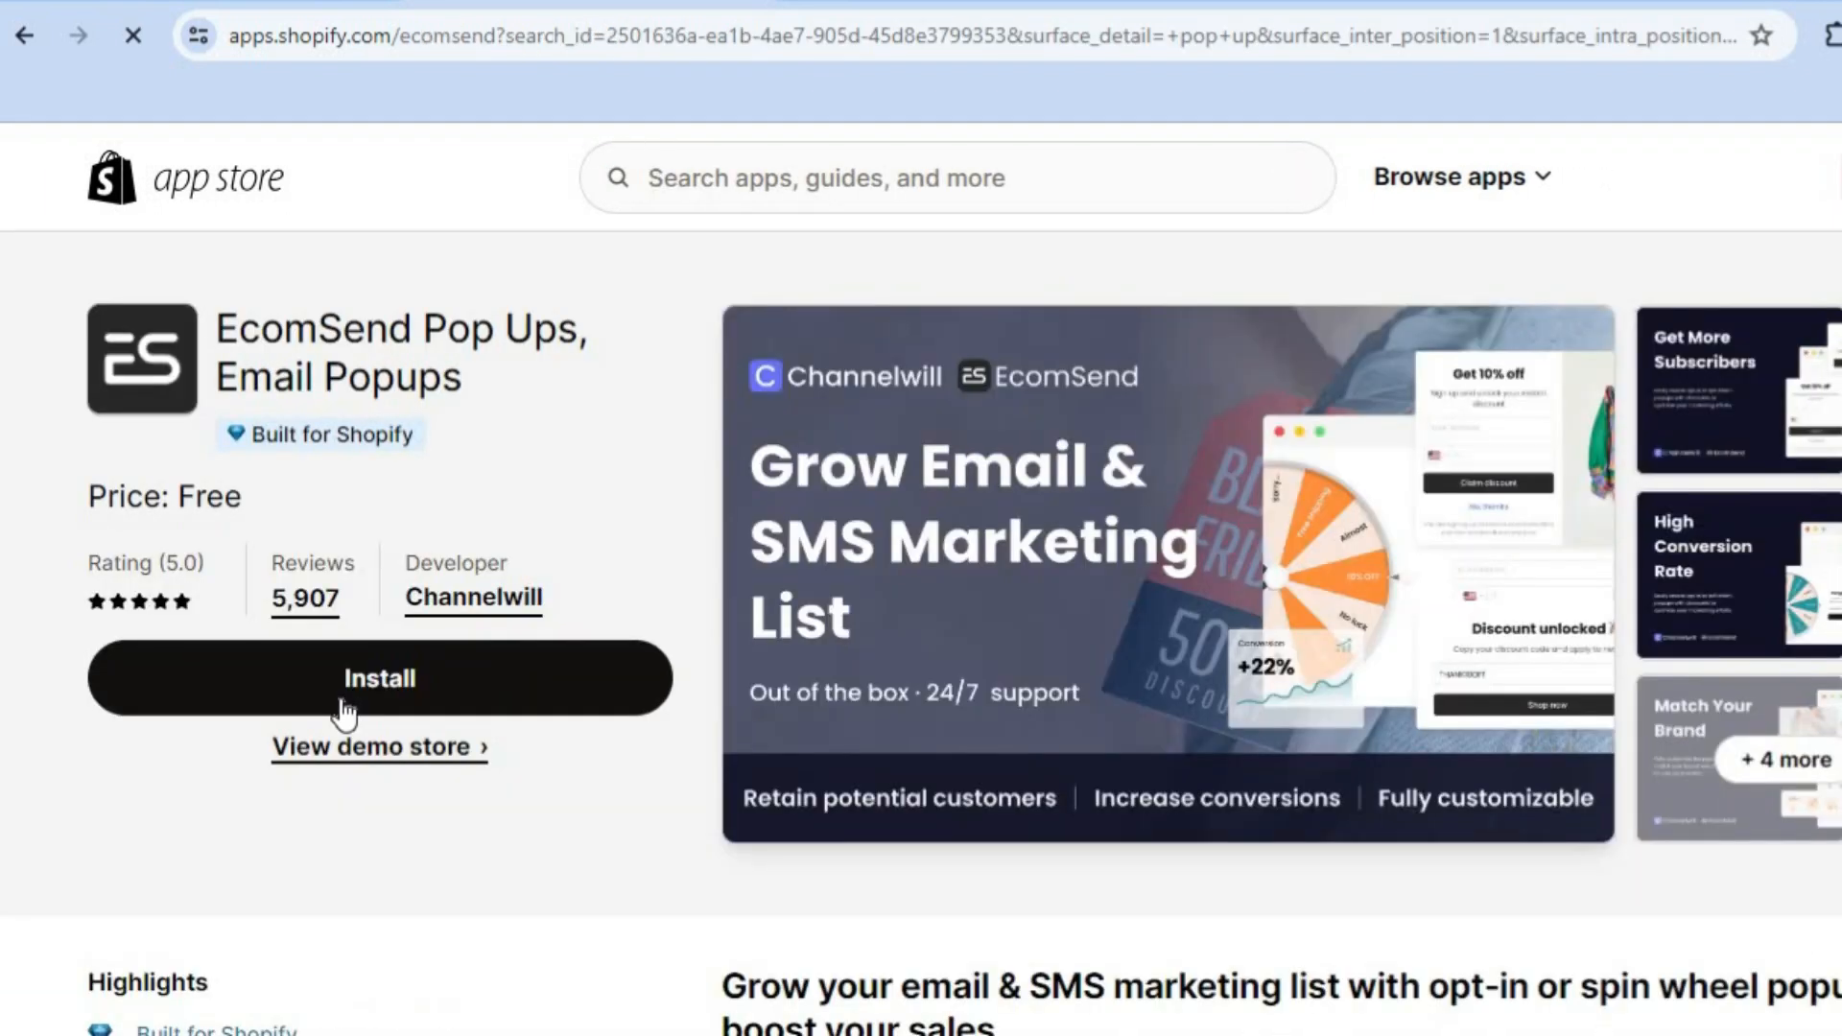
Step: Install EcomSend Popups and approve its requested customer and store data access
click(344, 705)
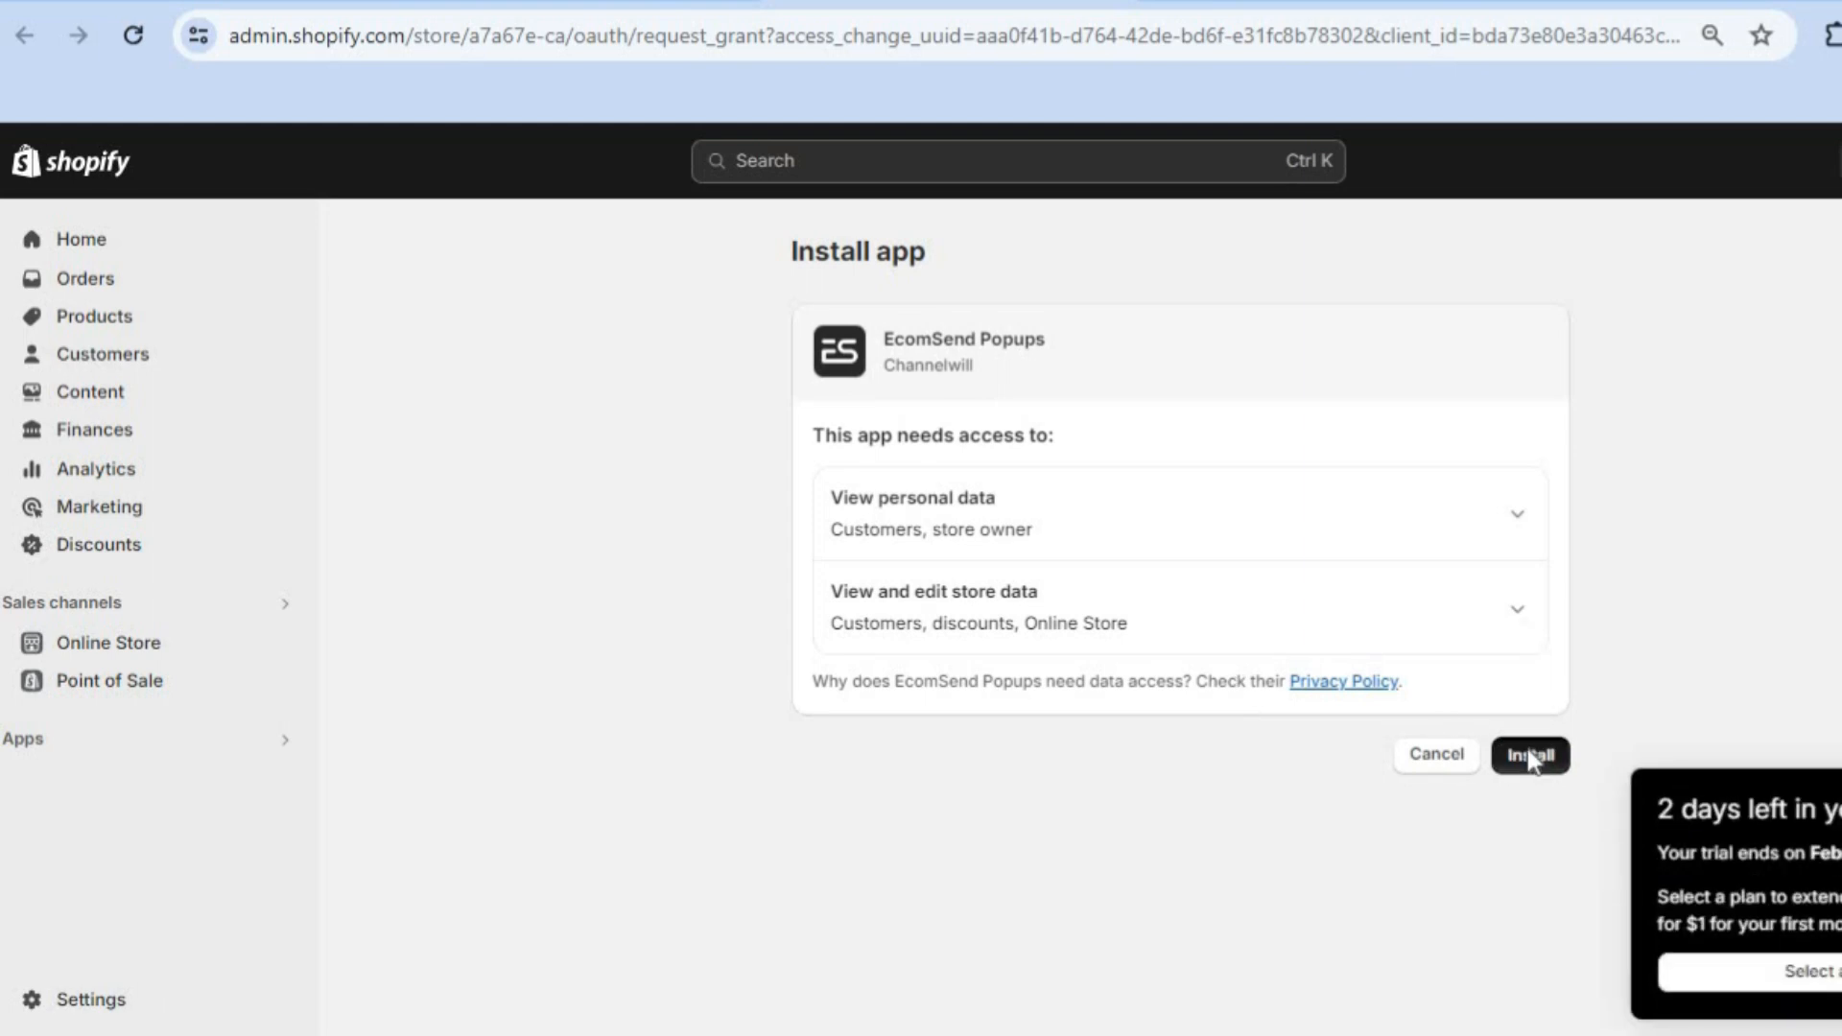
click(1527, 752)
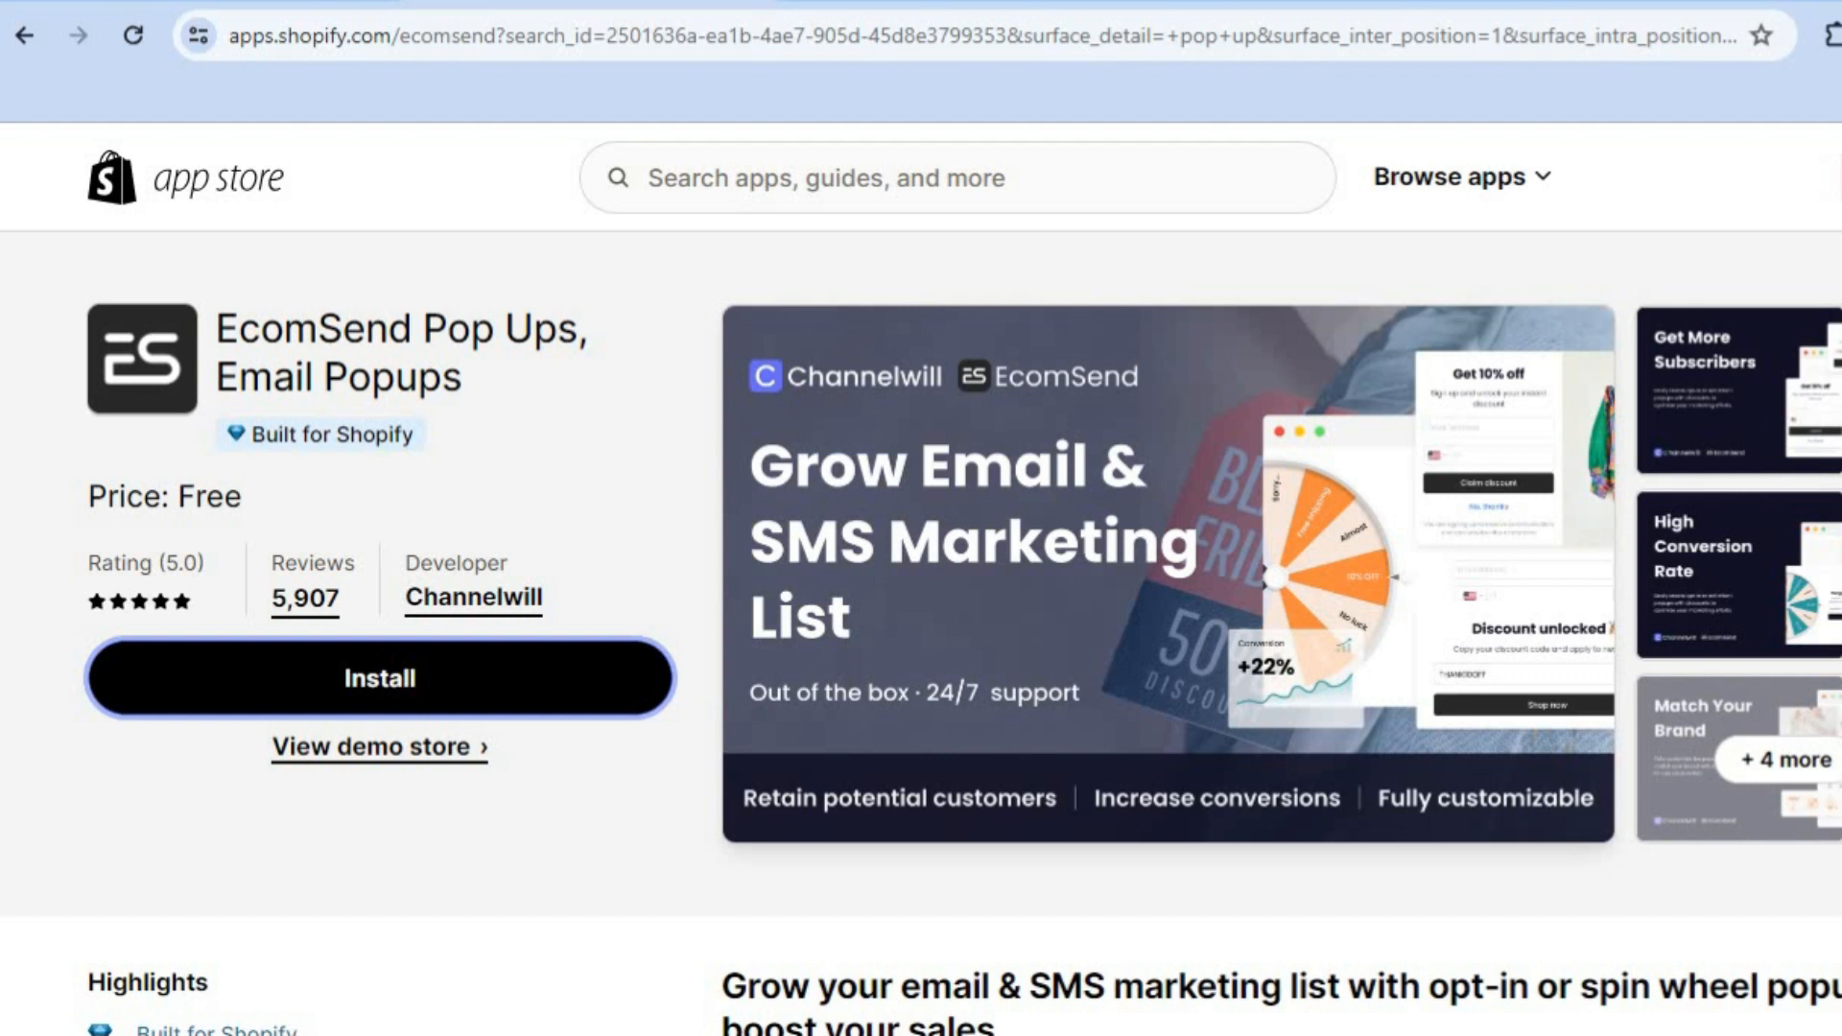
Step: Scroll through EcomSend's highlights and reviews on its App Store page and back up
scroll(921, 633, down, 10)
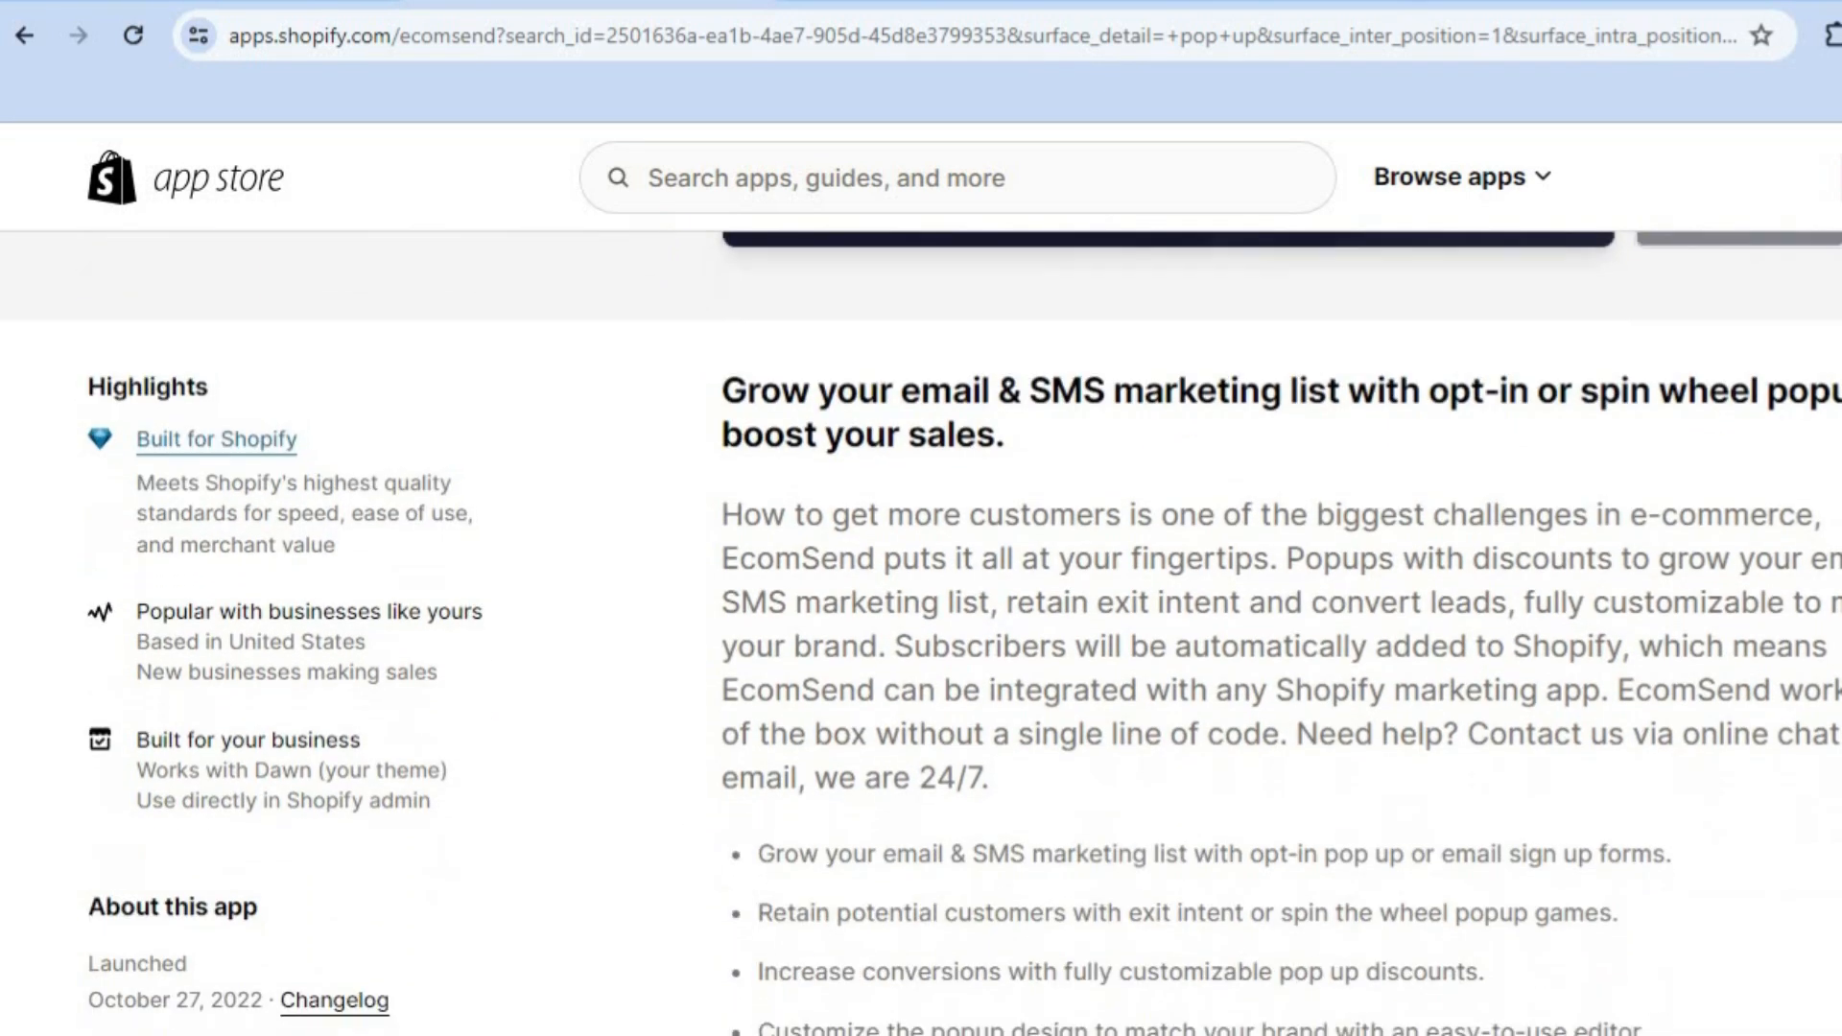
scroll(965, 633, down, 10)
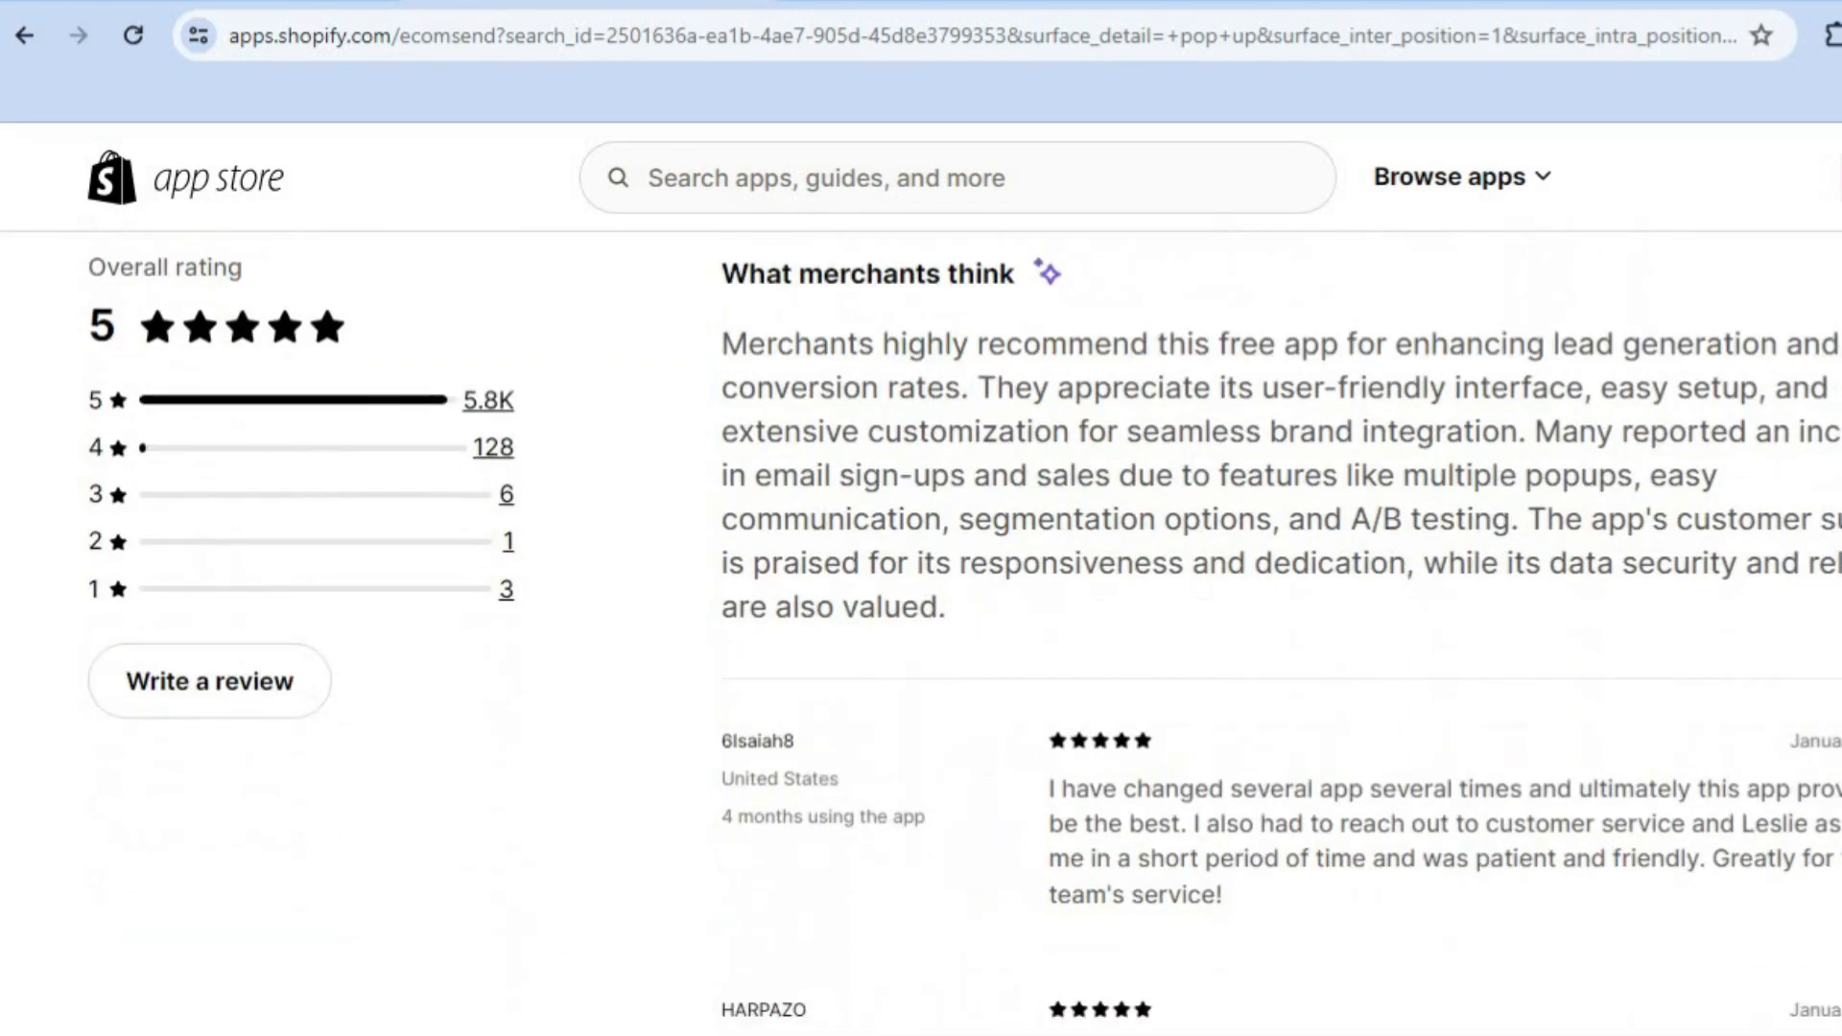
scroll(921, 633, up, 20)
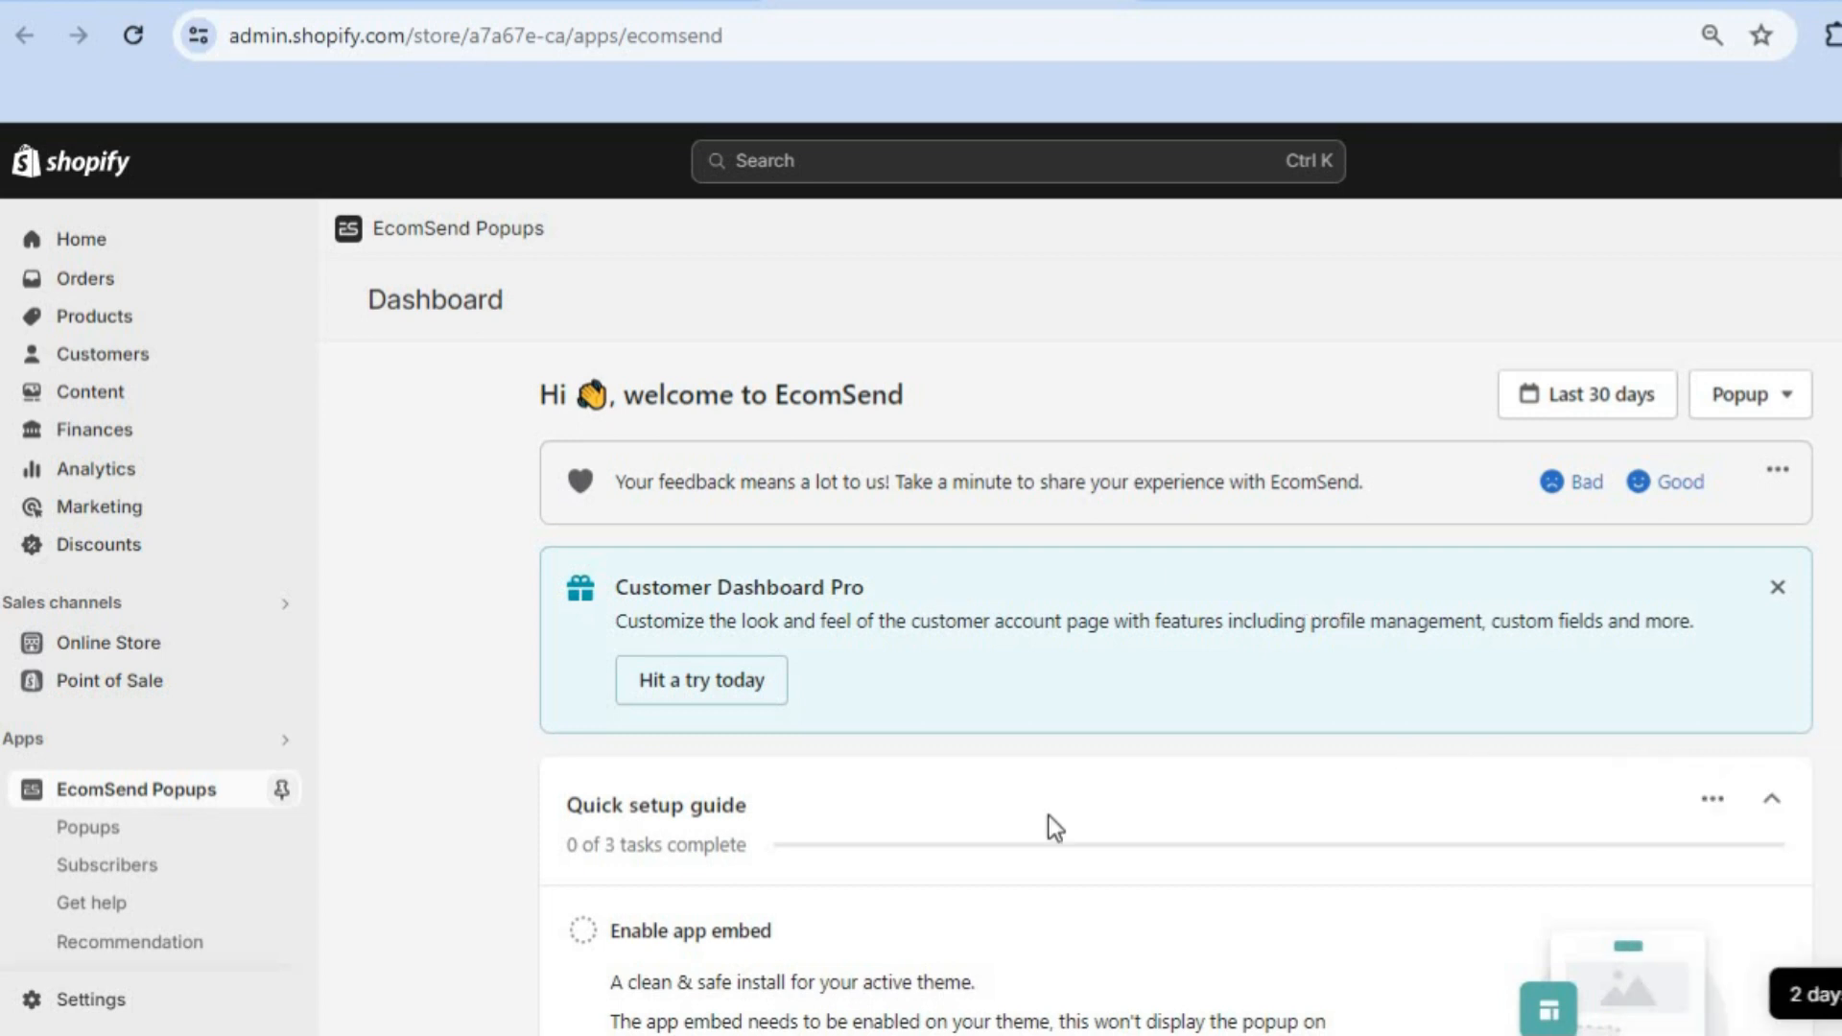
Step: From the Popups list, create a new popup using the Spin to win wheel template
click(178, 846)
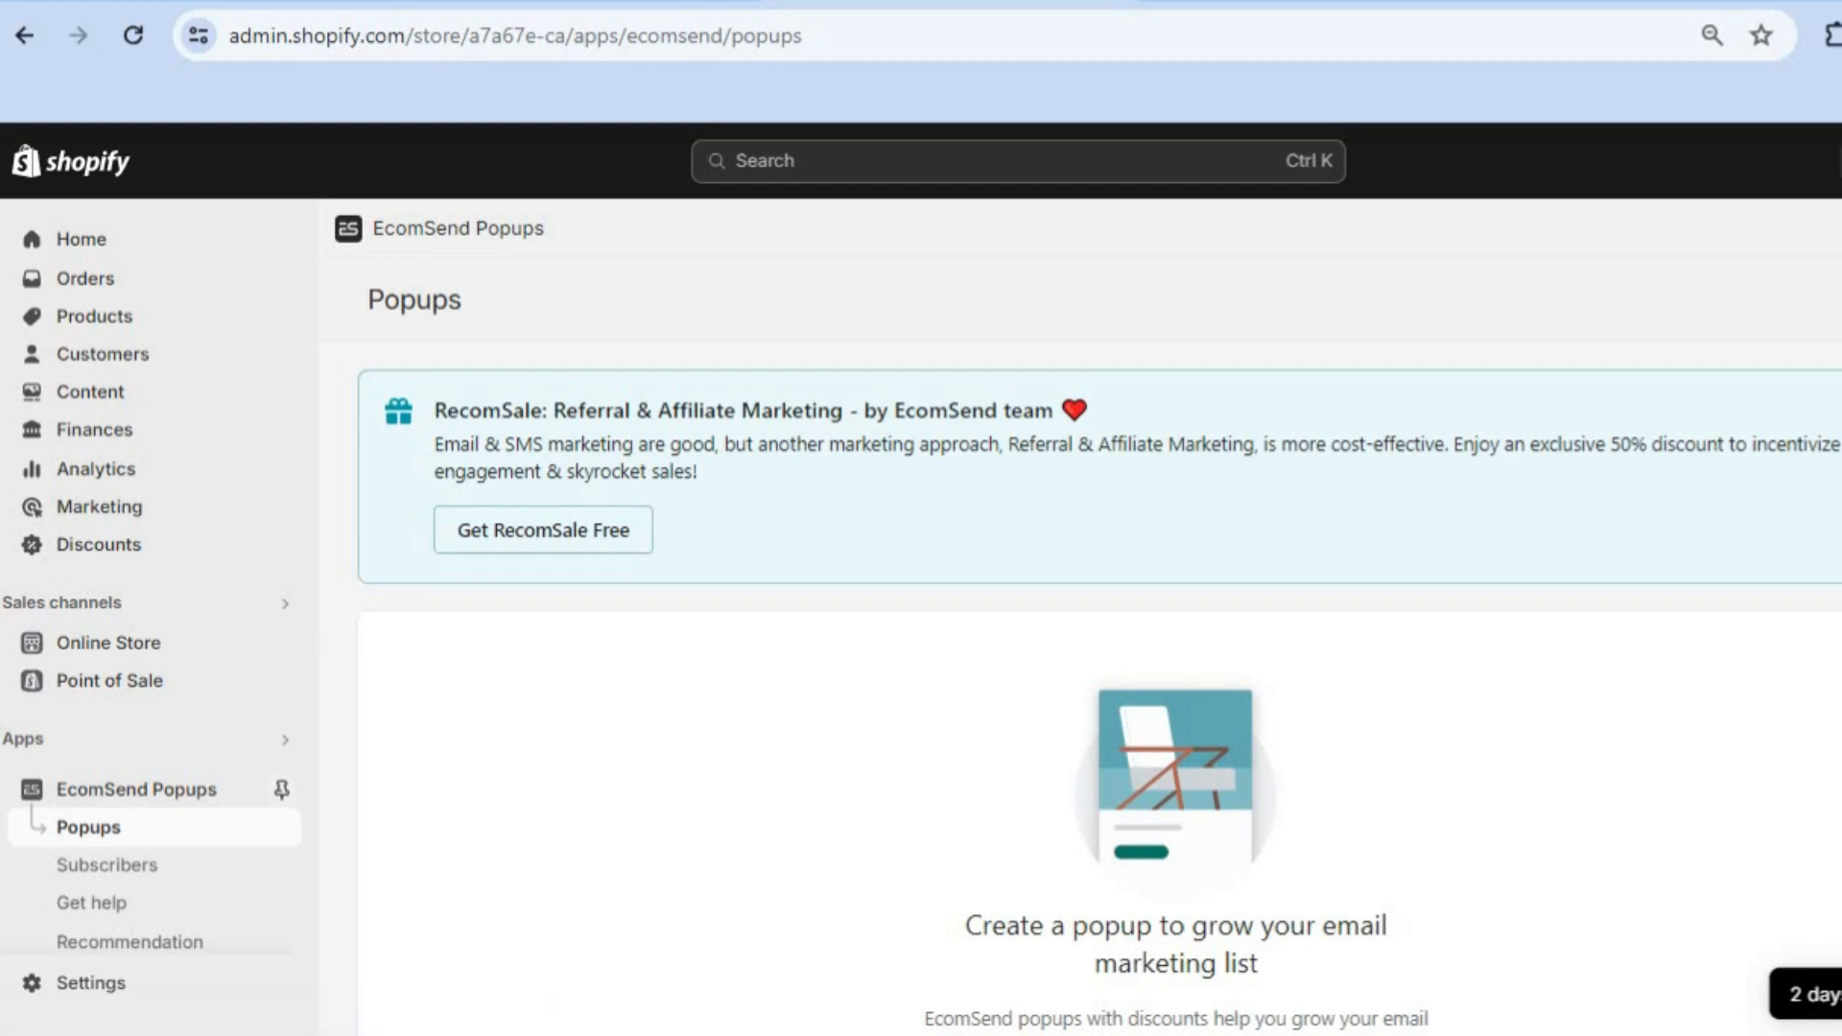
click(1837, 299)
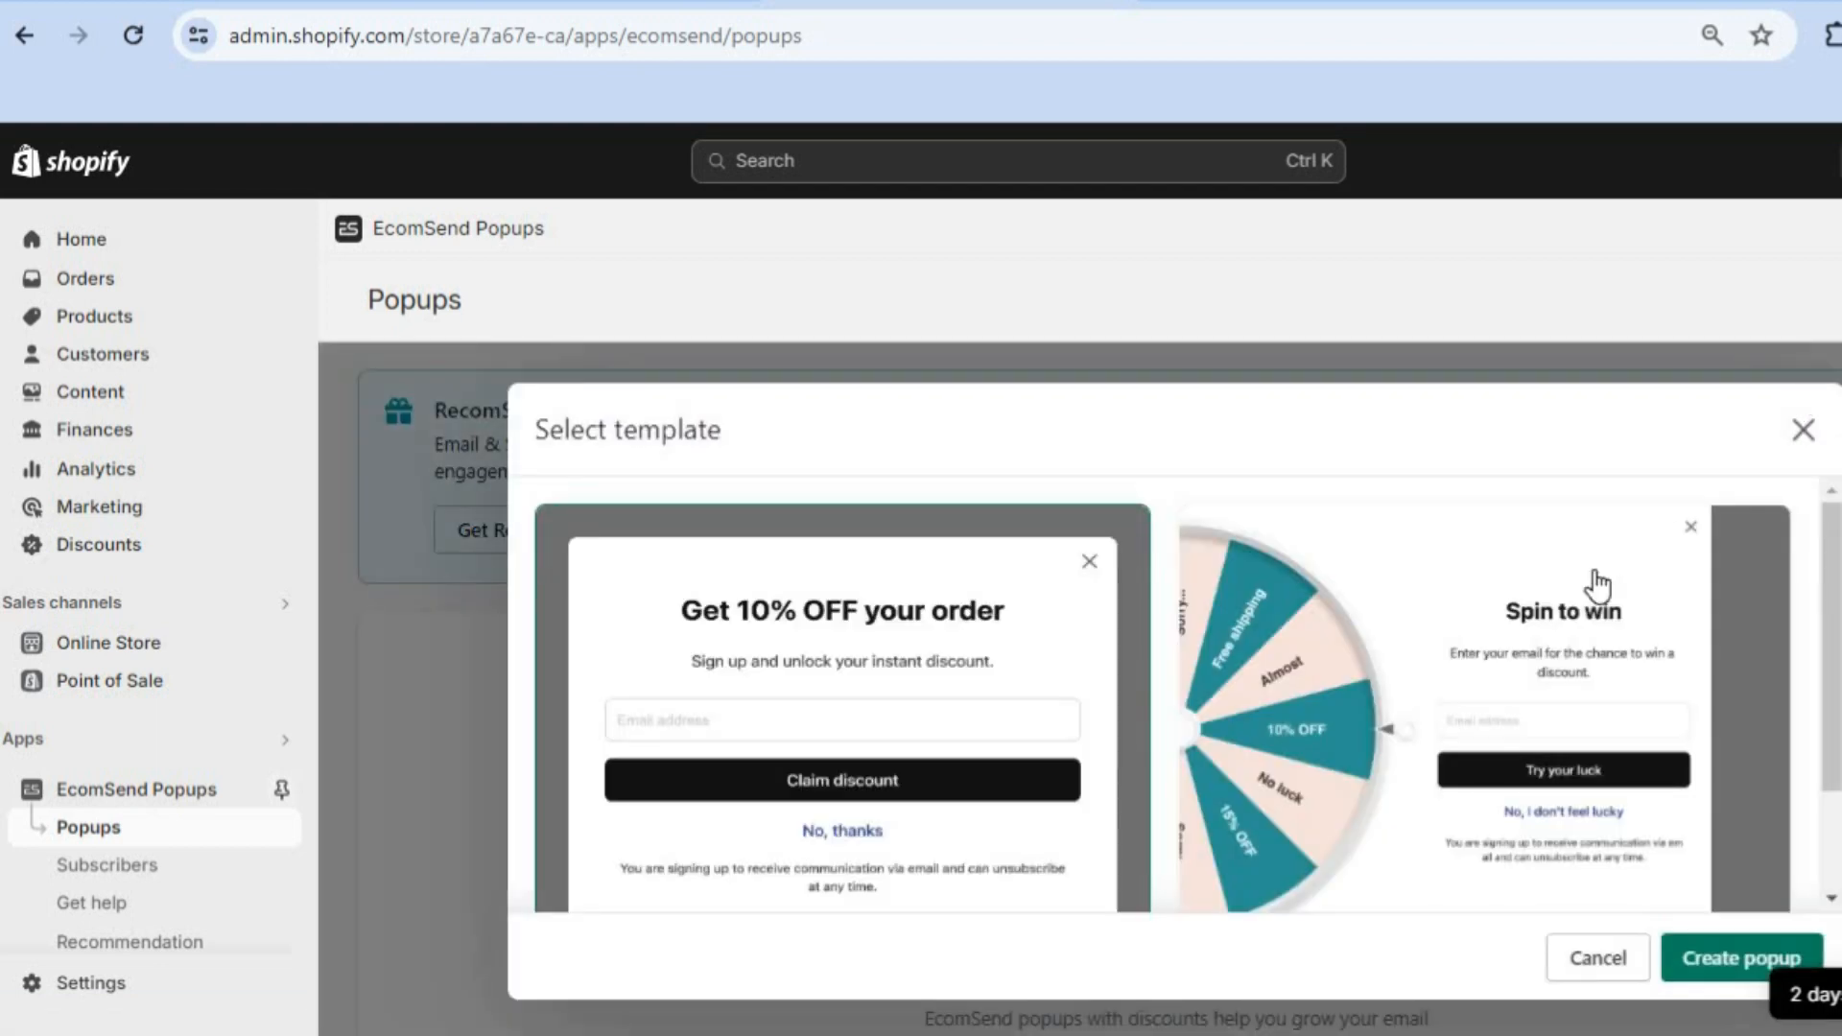
drag(1832, 624, 1826, 561)
click(1412, 731)
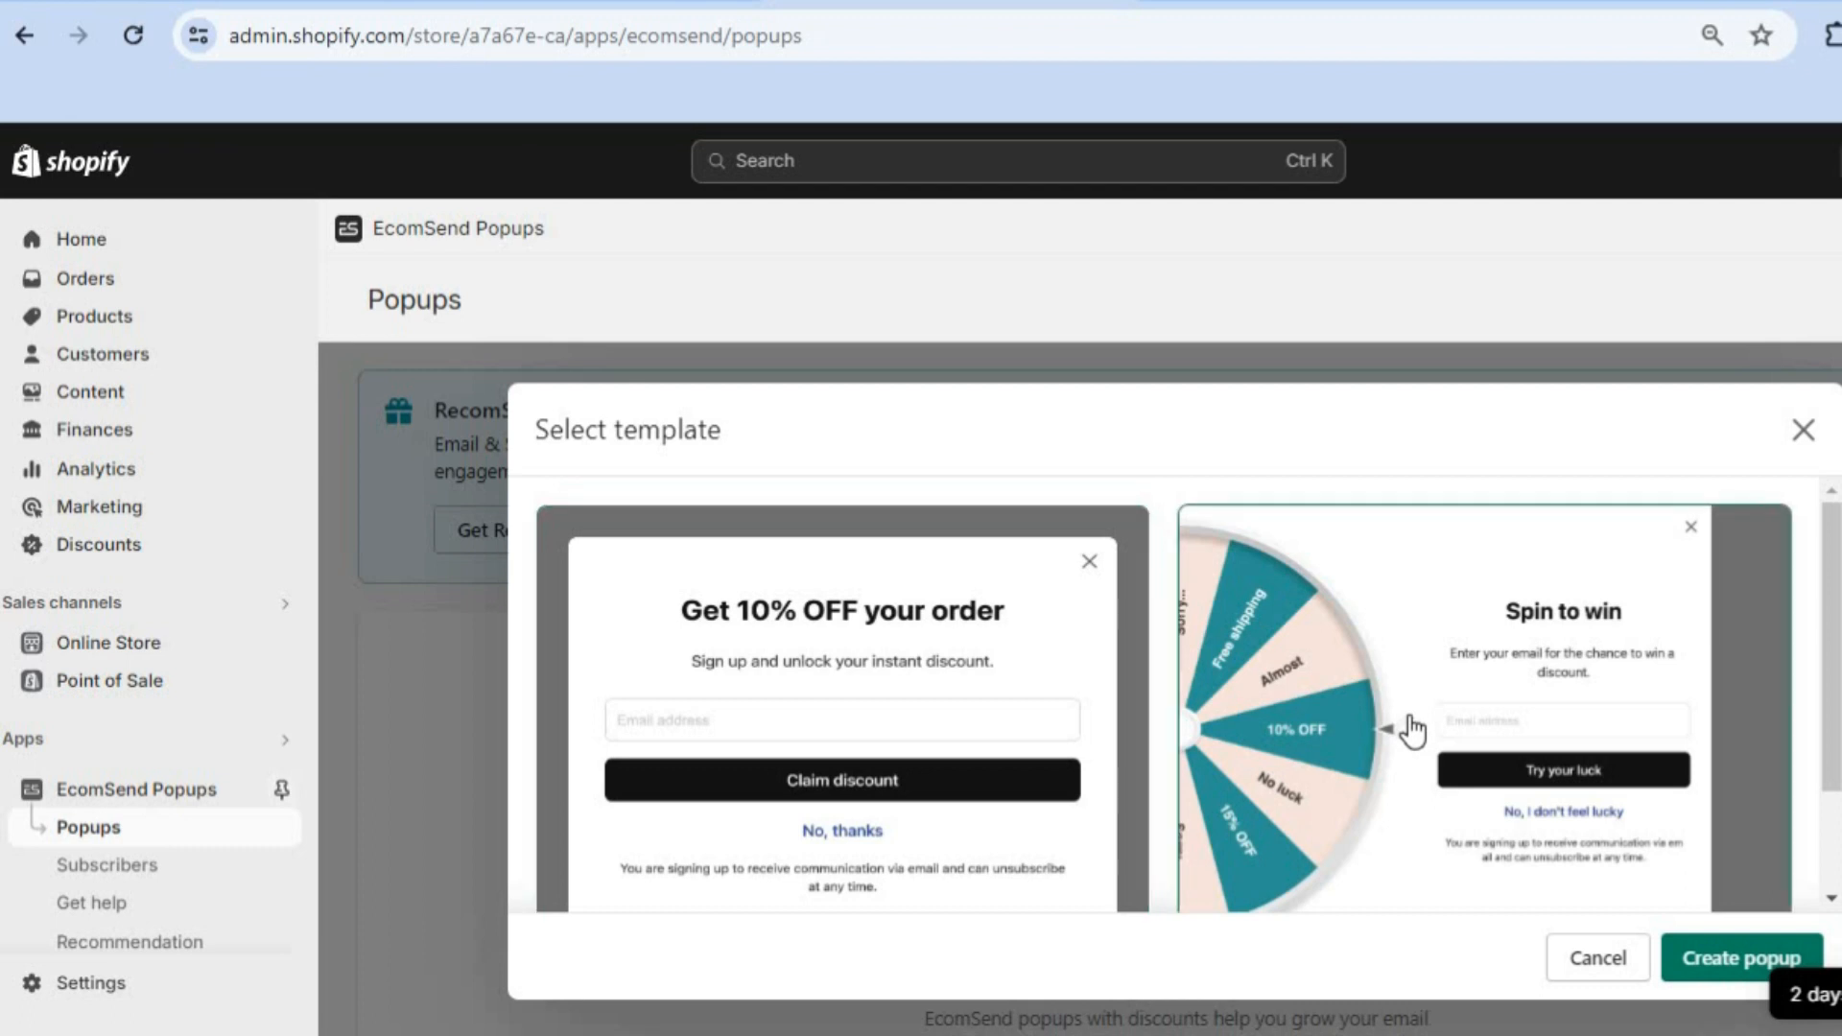
click(1718, 962)
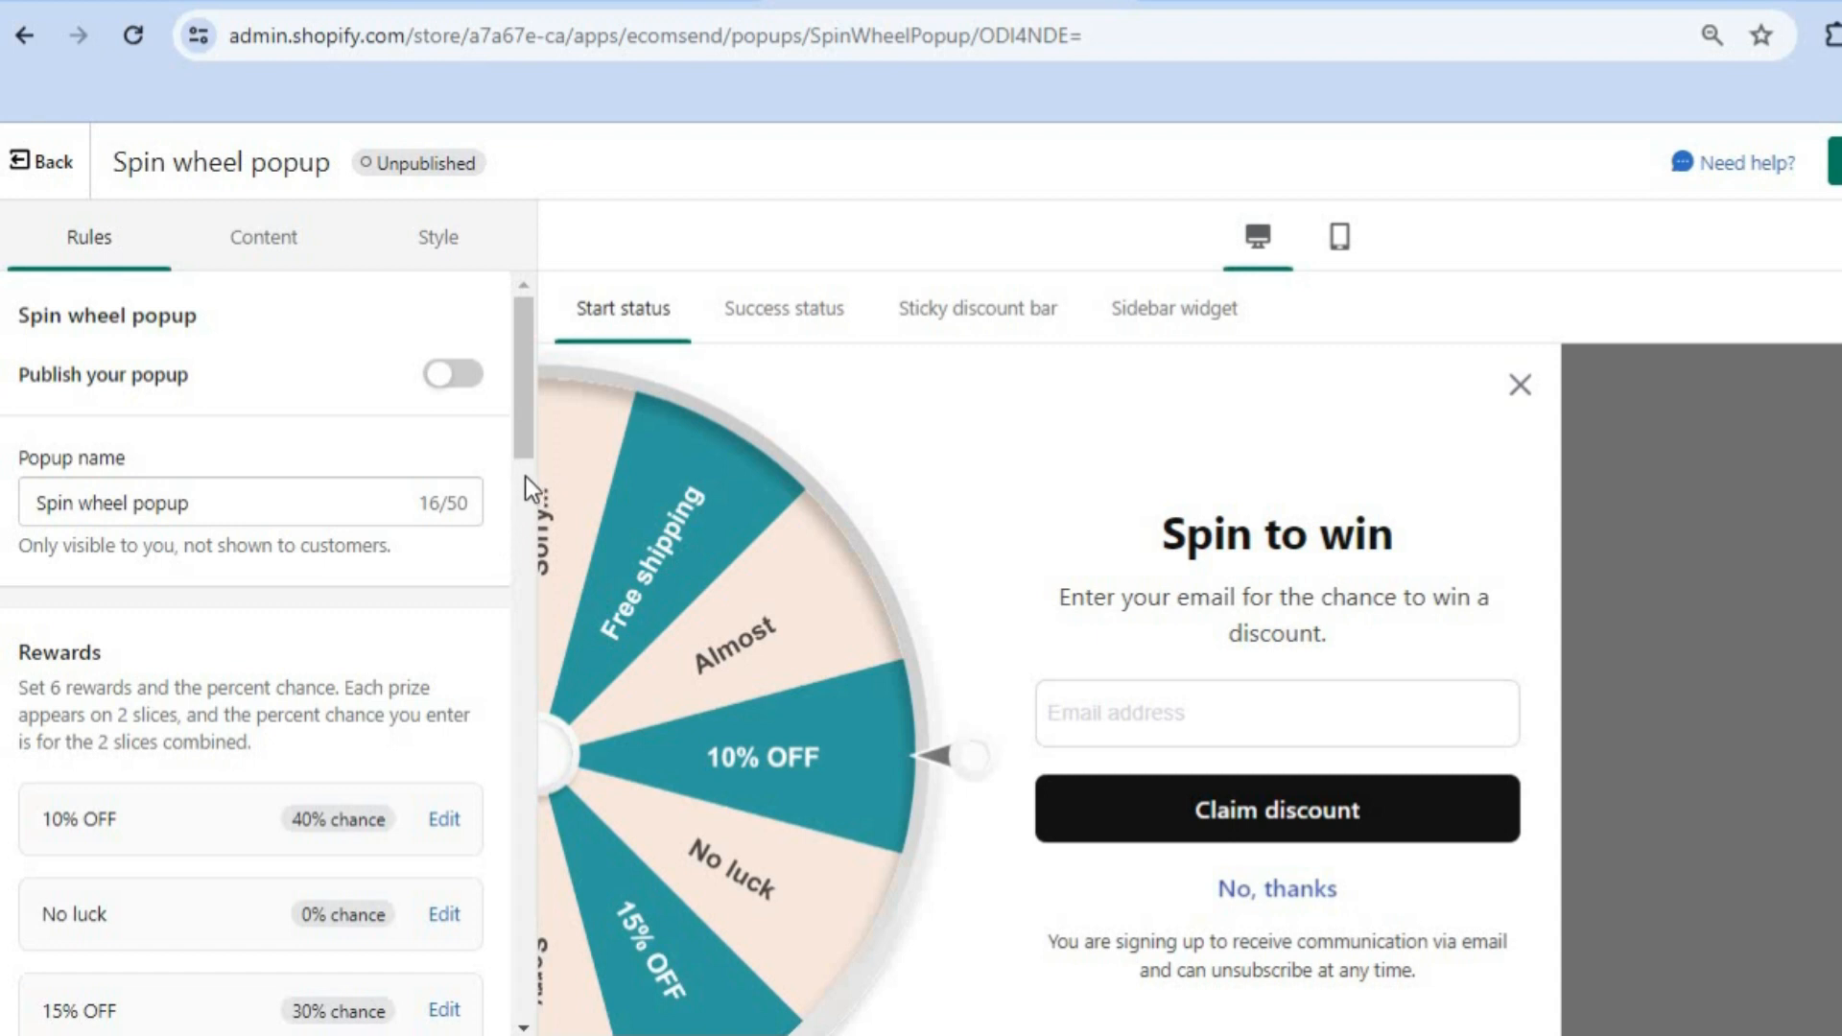
Step: Inspect the spin wheel's 10% OFF reward settings, then collapse them
drag(516, 433, 516, 503)
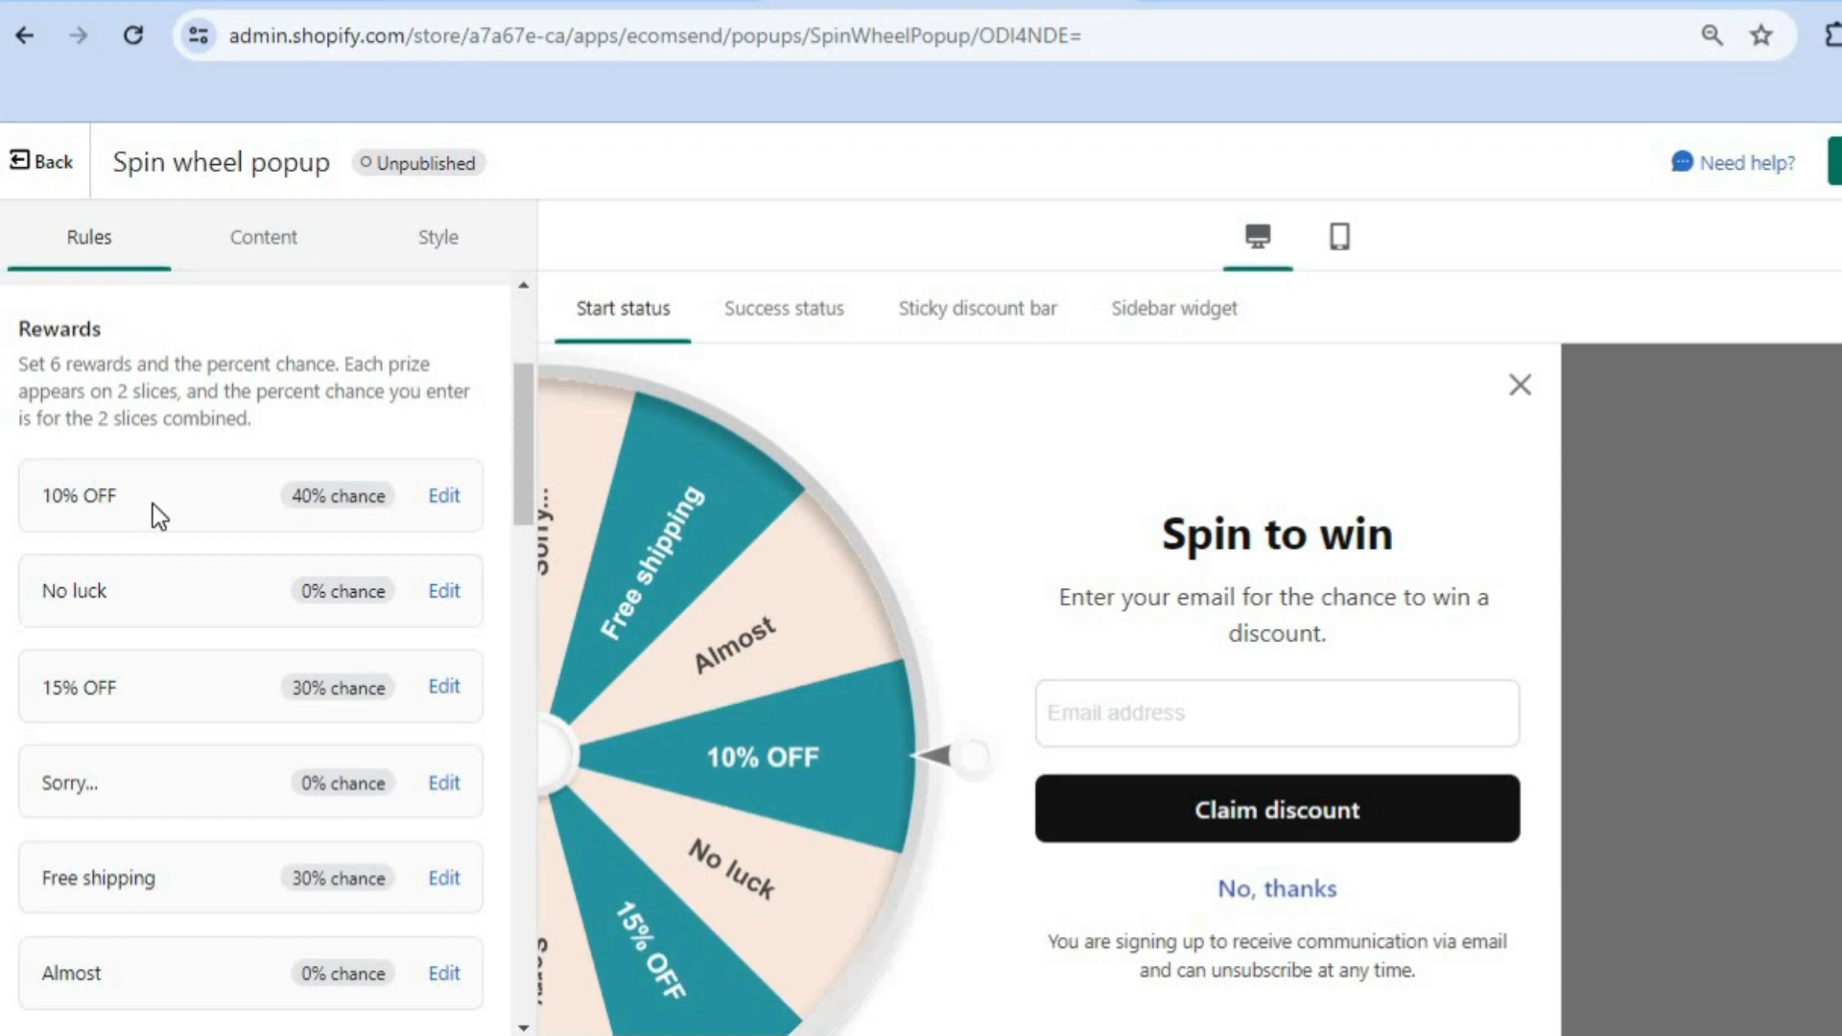
click(445, 496)
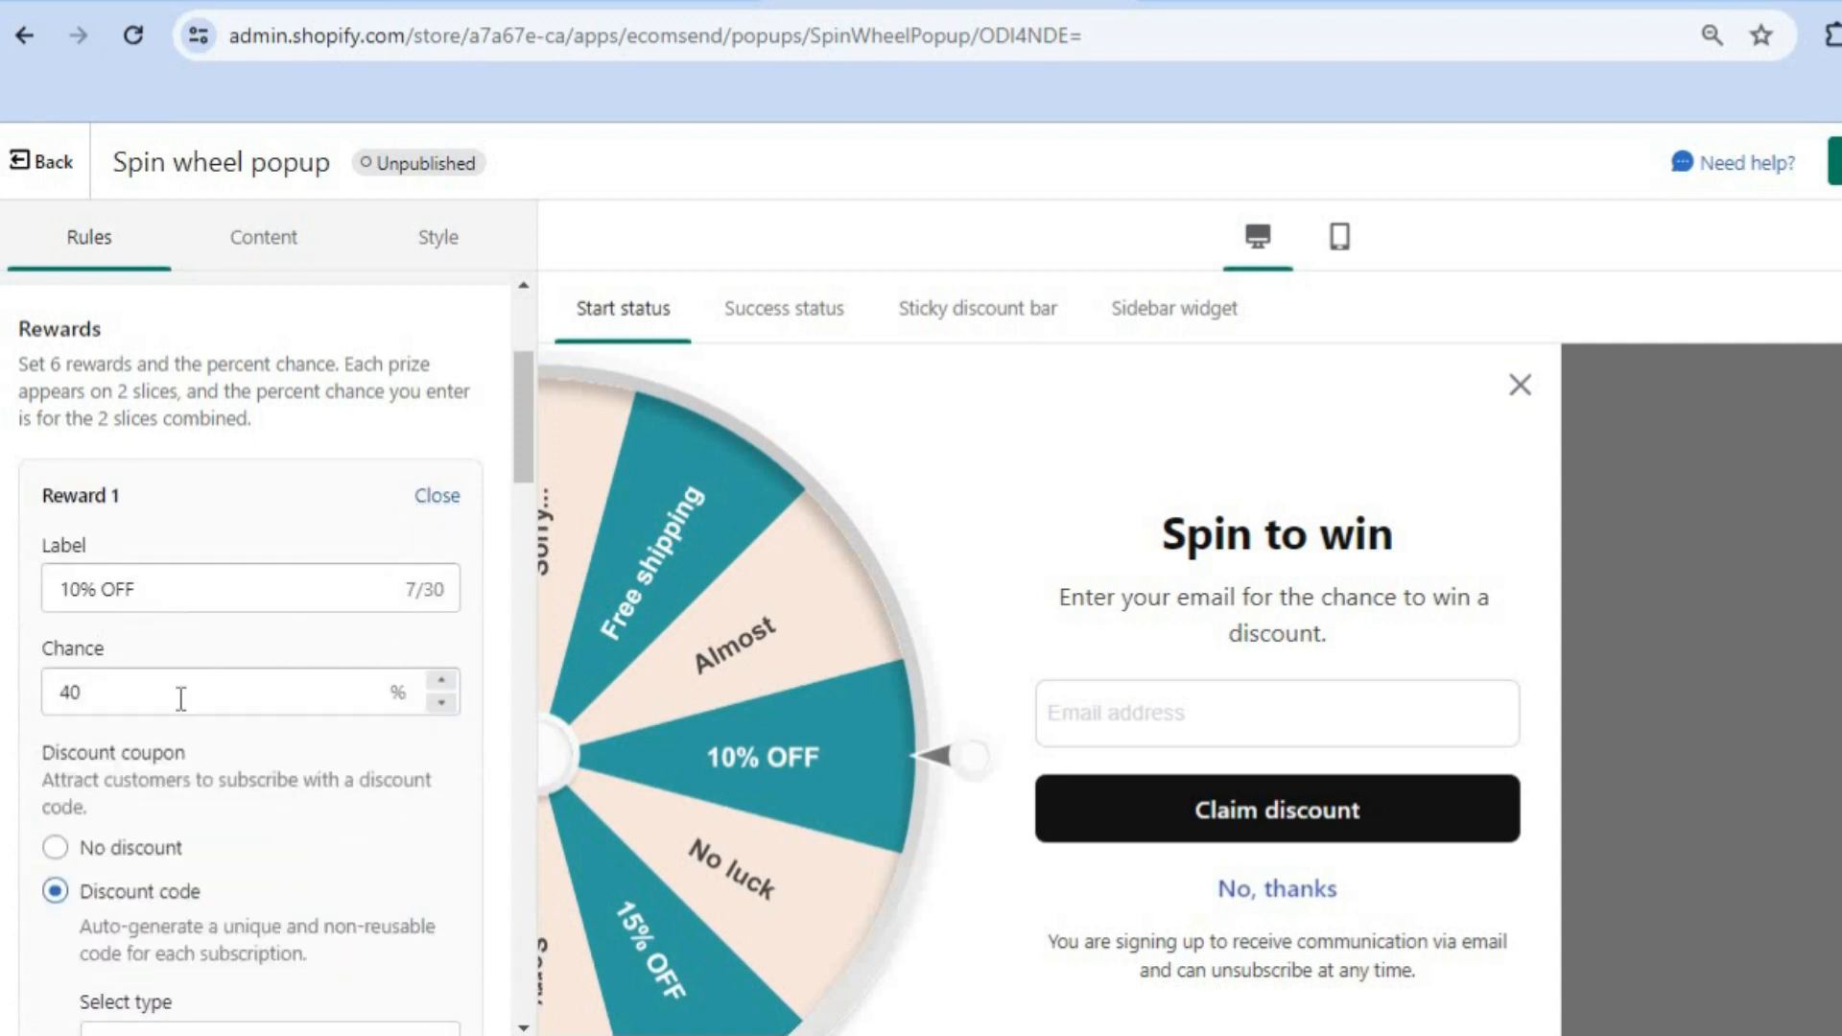
click(439, 497)
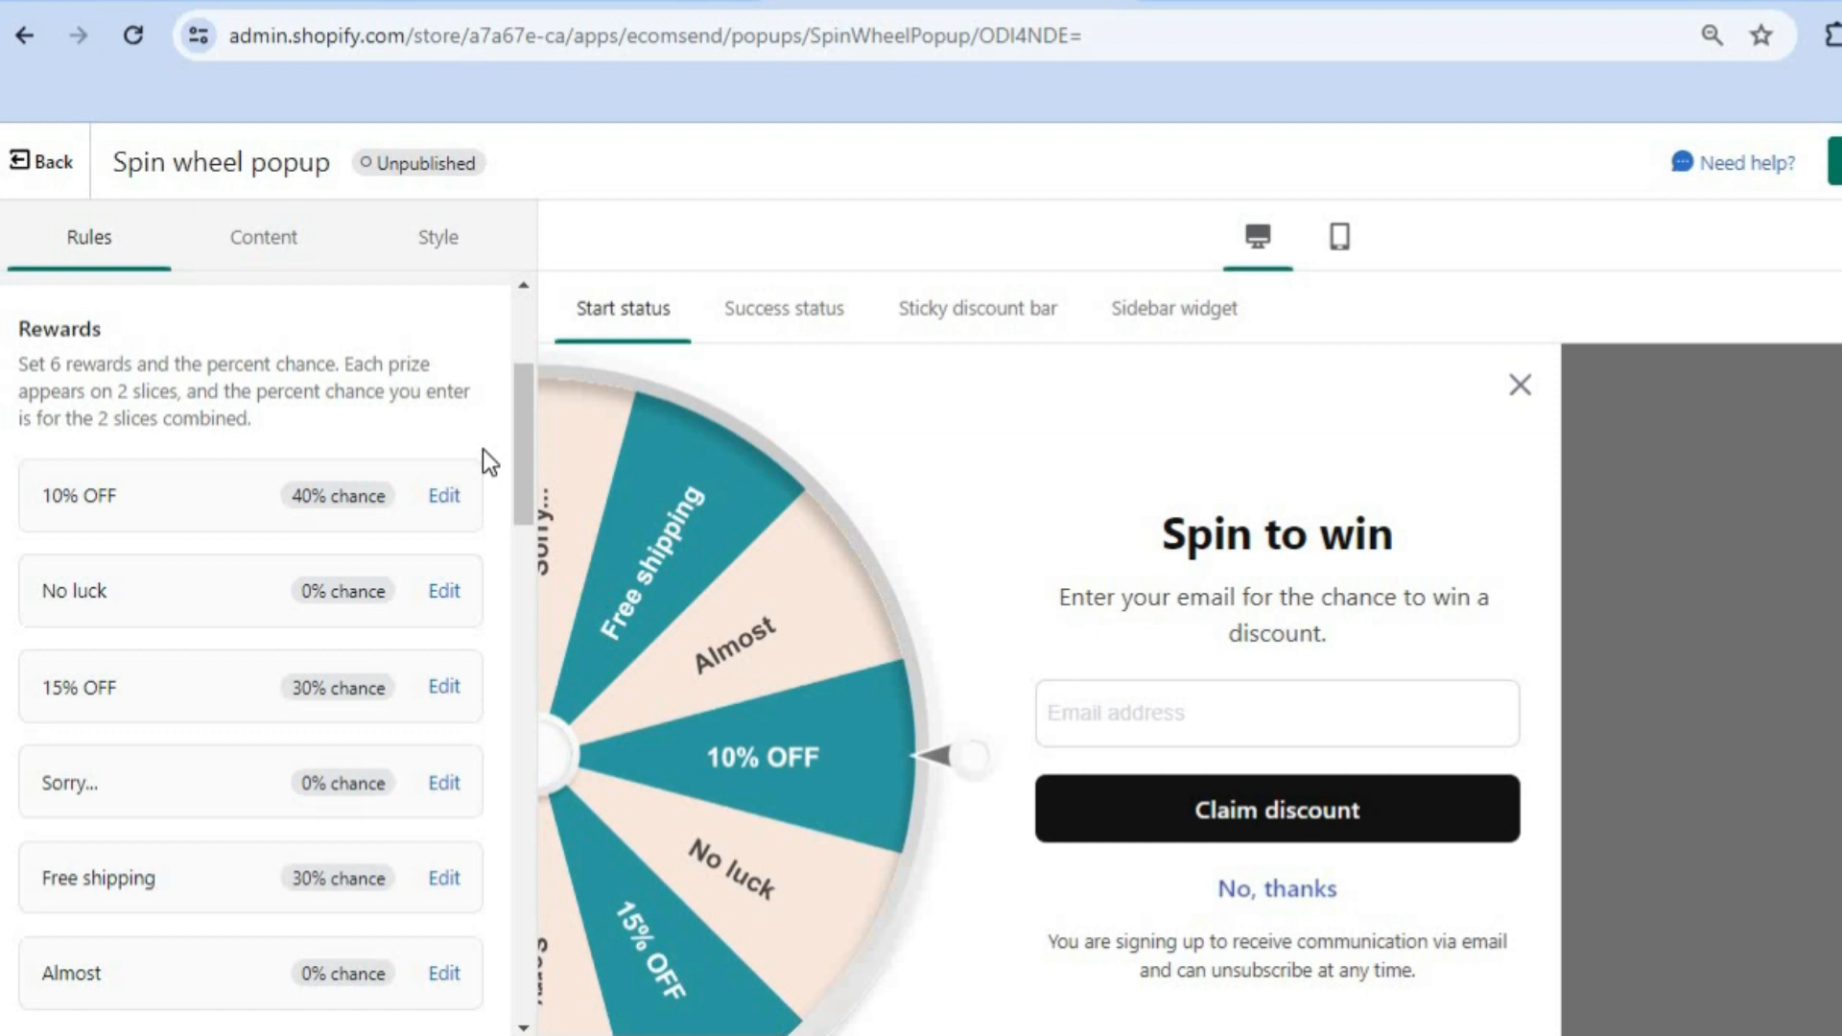
drag(522, 475, 515, 570)
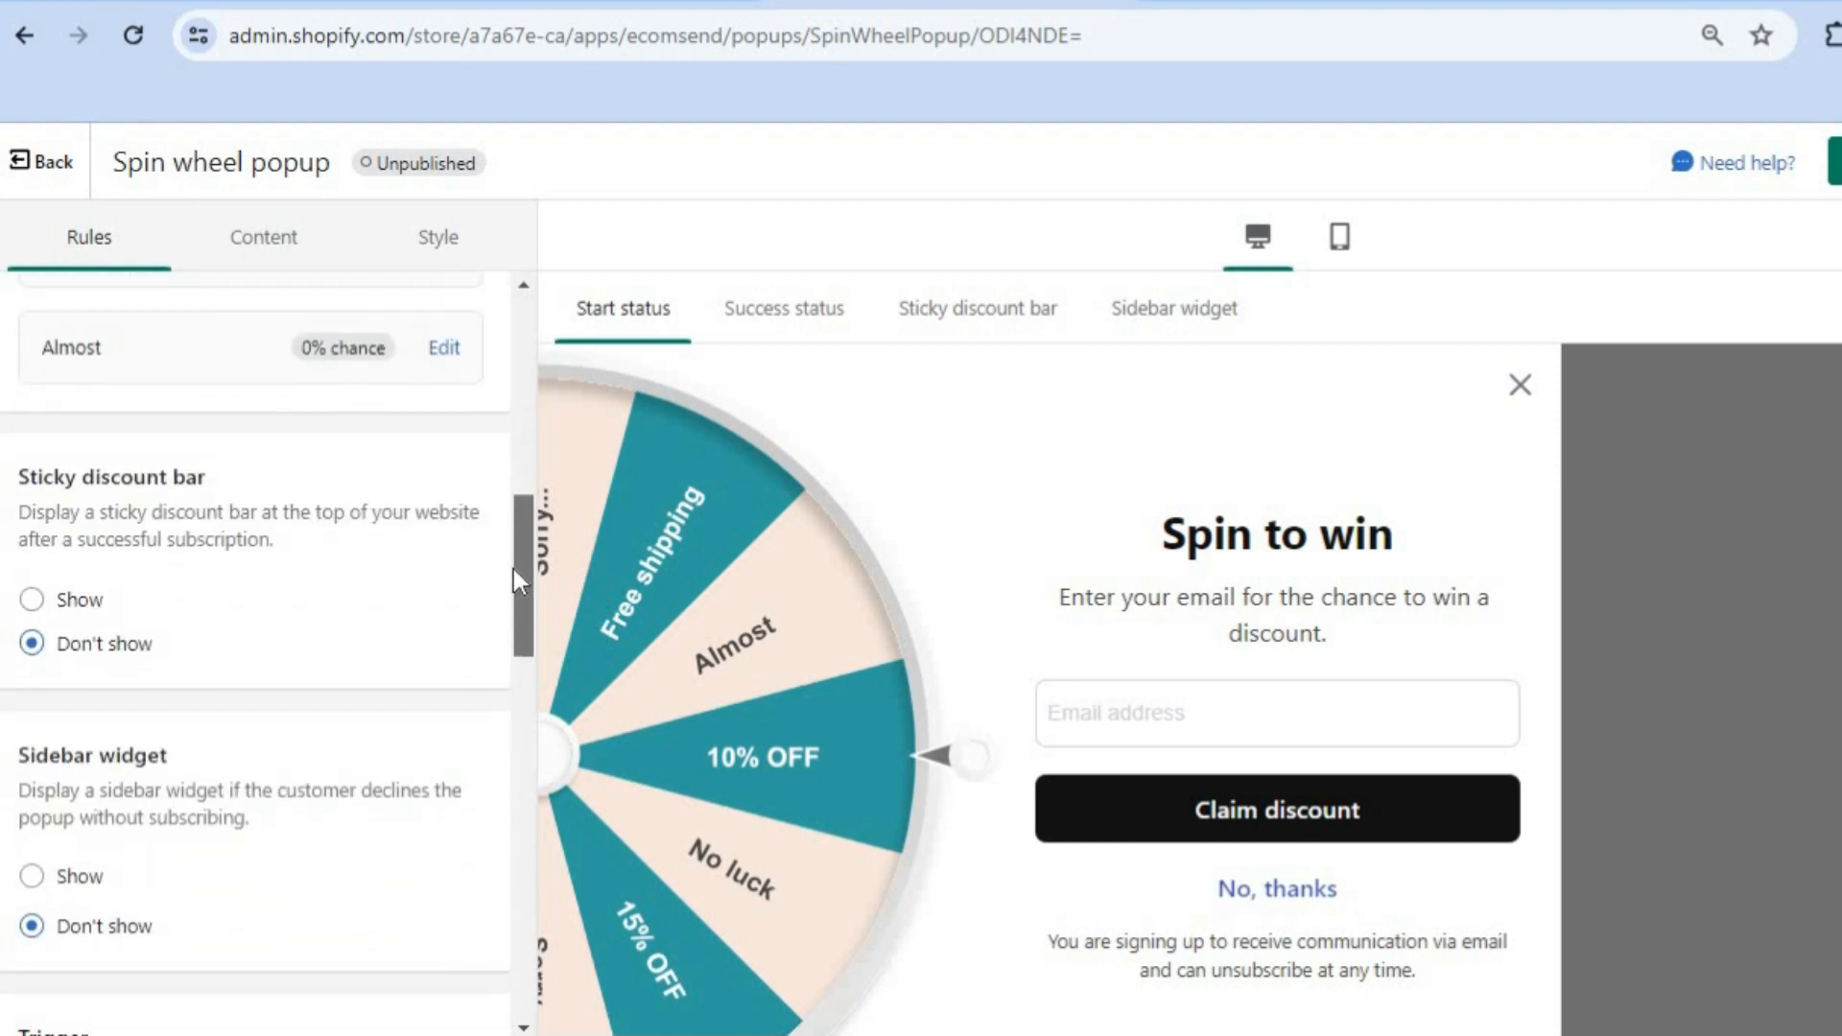
drag(514, 568, 514, 326)
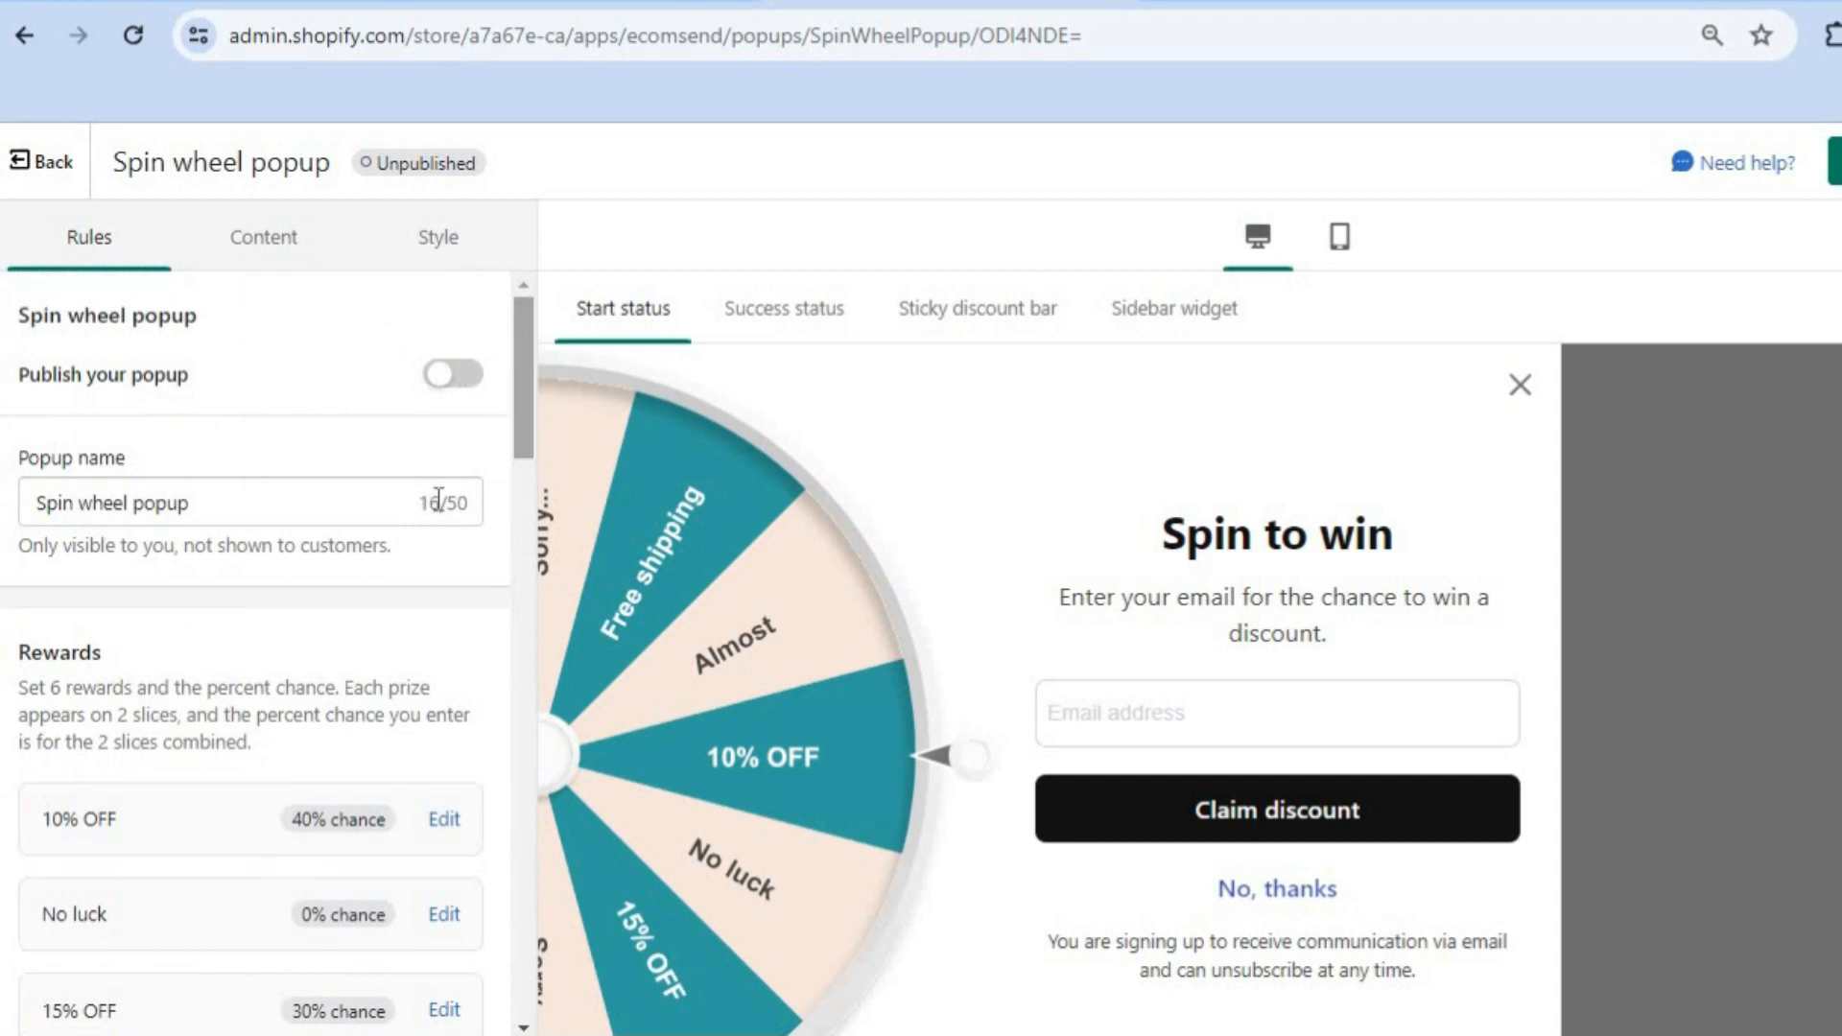
Step: Turn on publishing for the Spin wheel popup and go to its Content settings
click(209, 506)
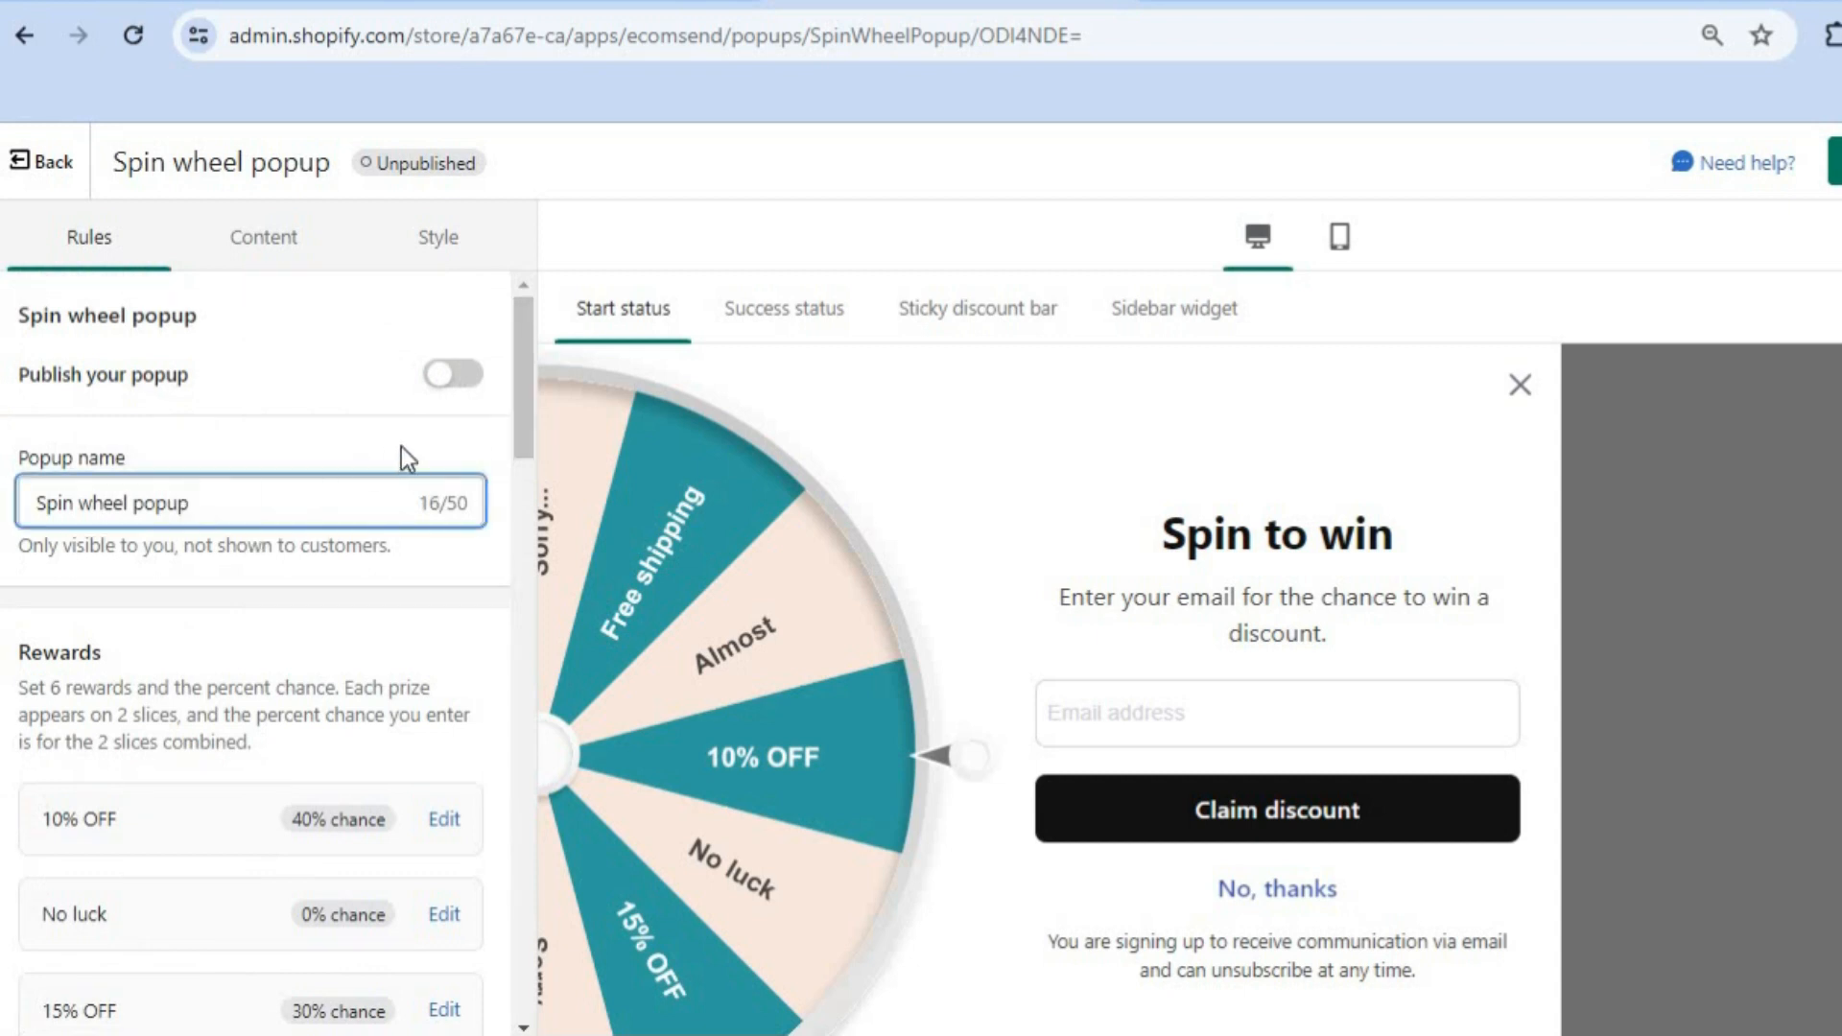
click(456, 375)
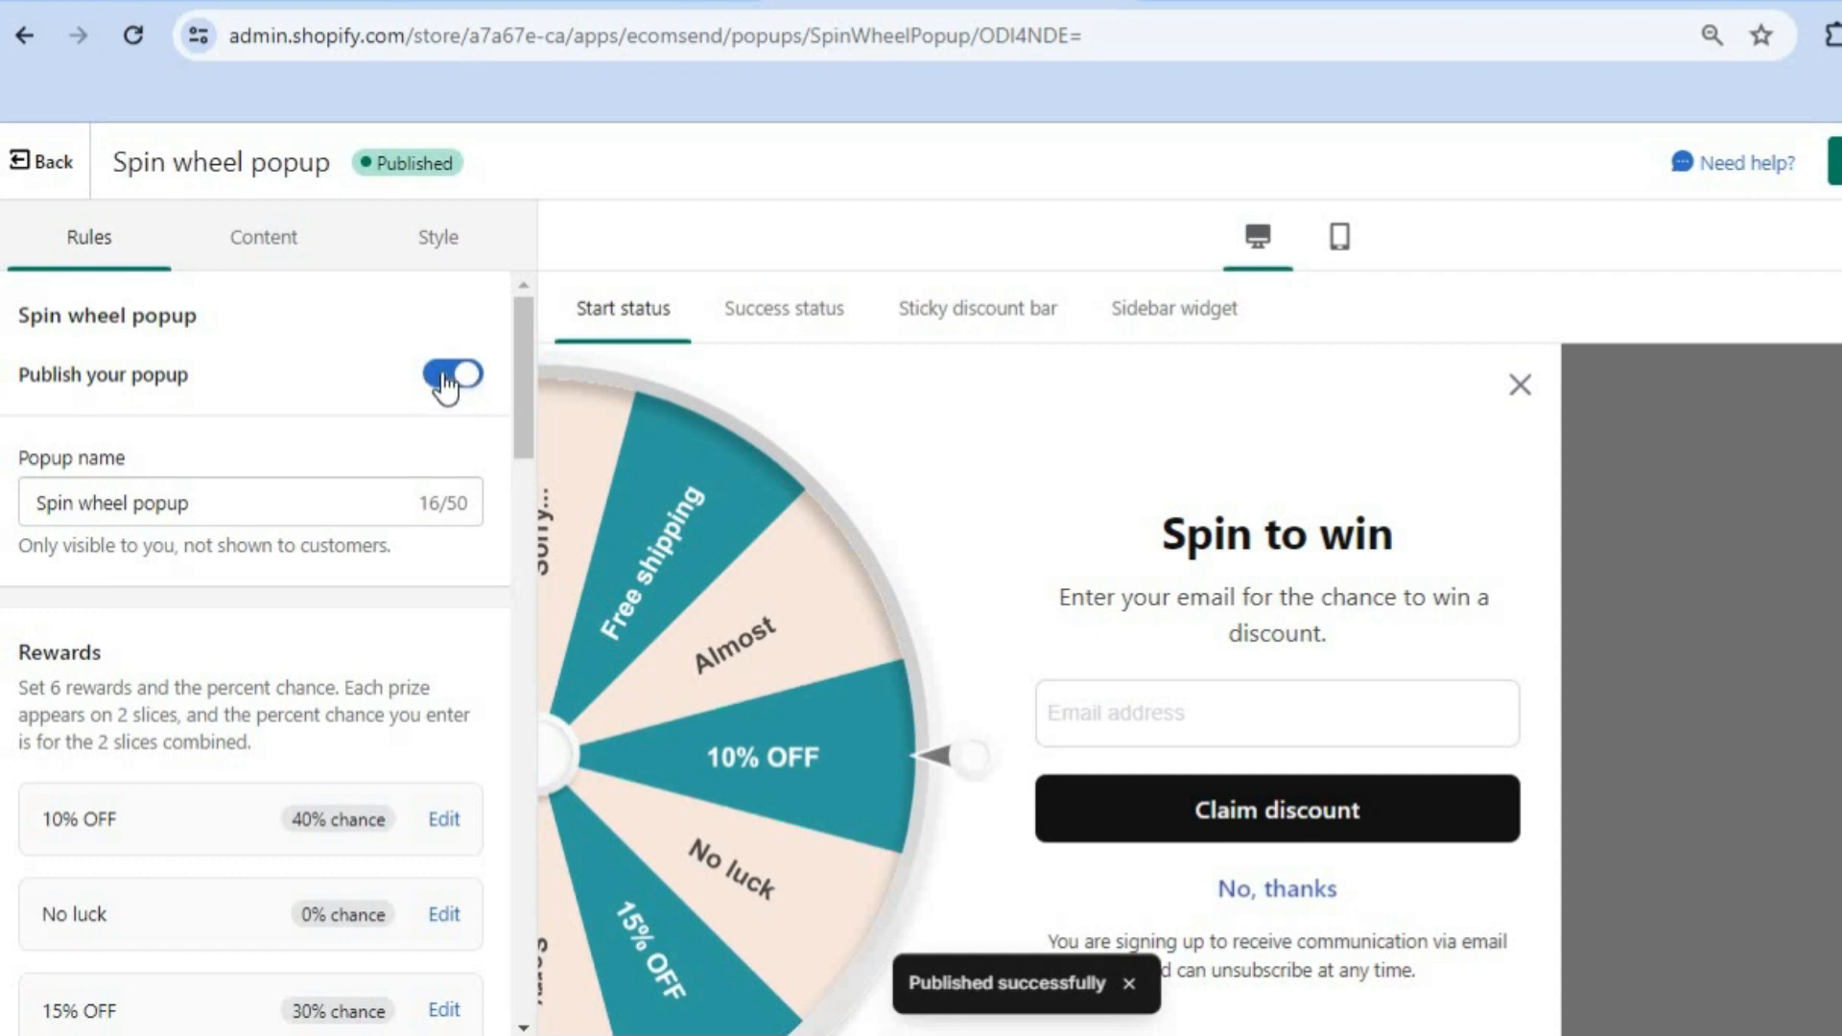
click(279, 255)
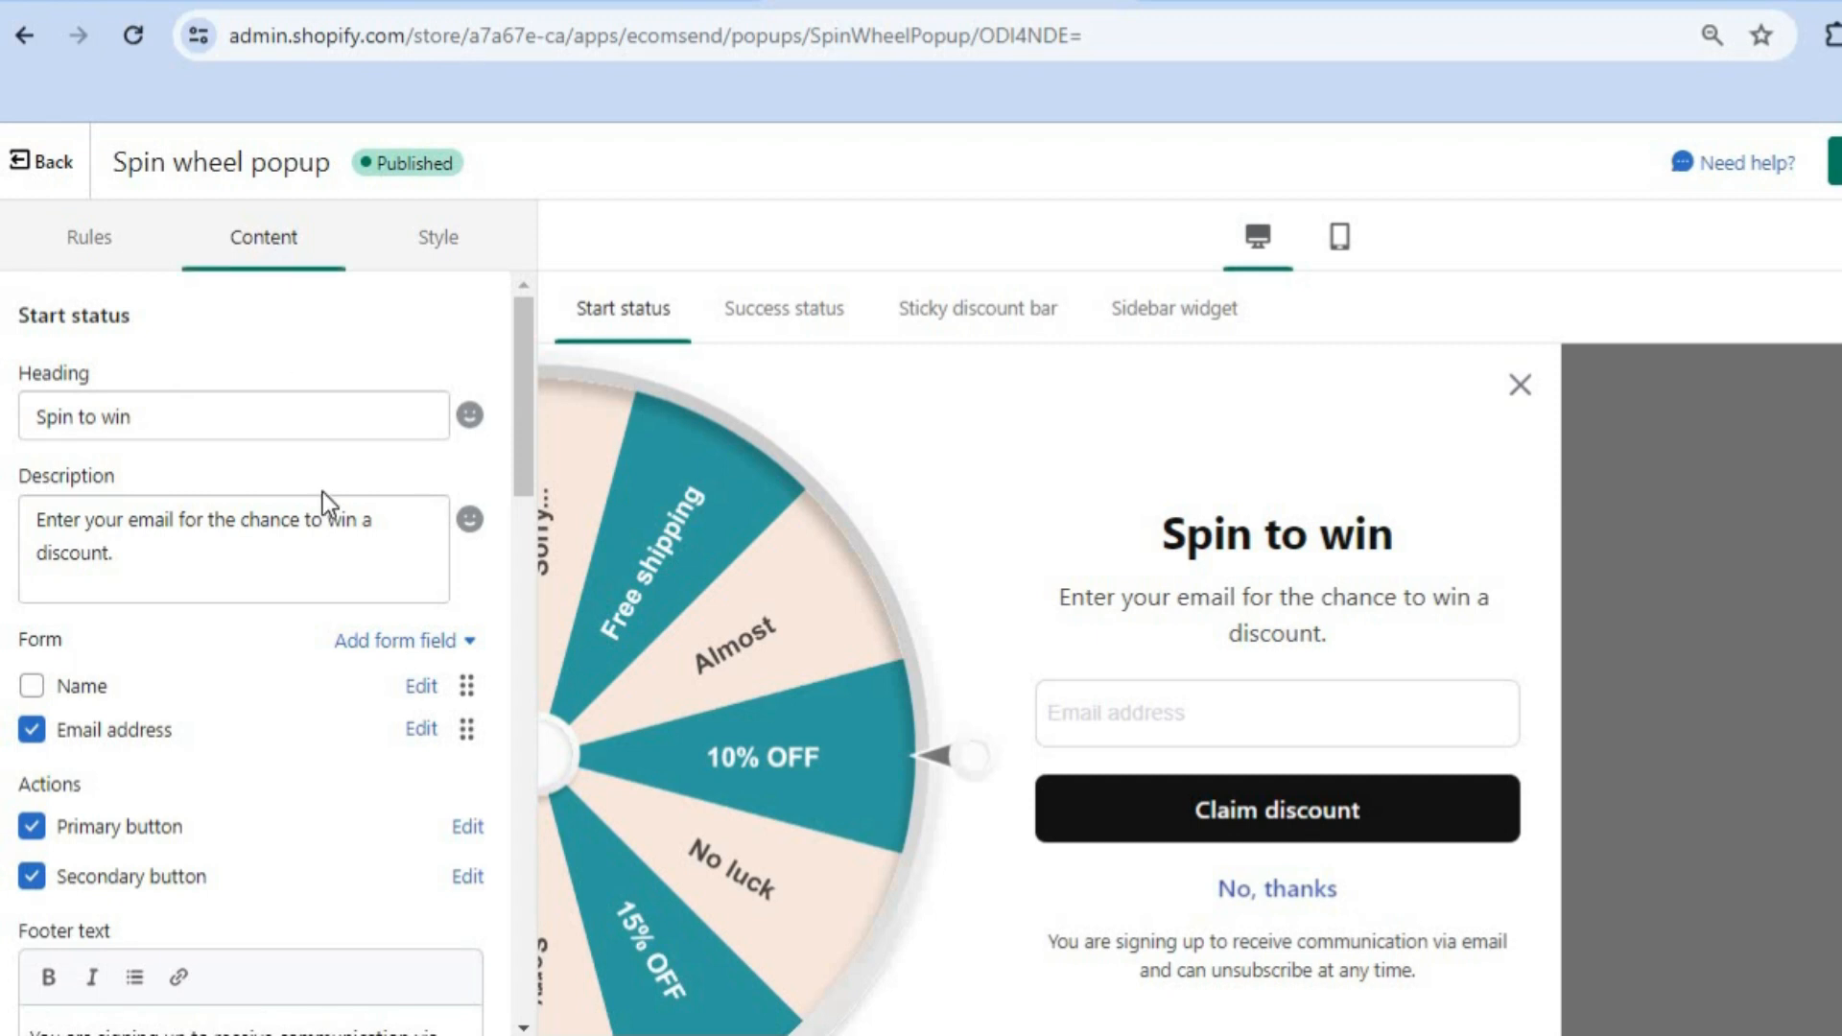
Step: Select the Spin to win heading and popup description fields in the content panel
click(194, 427)
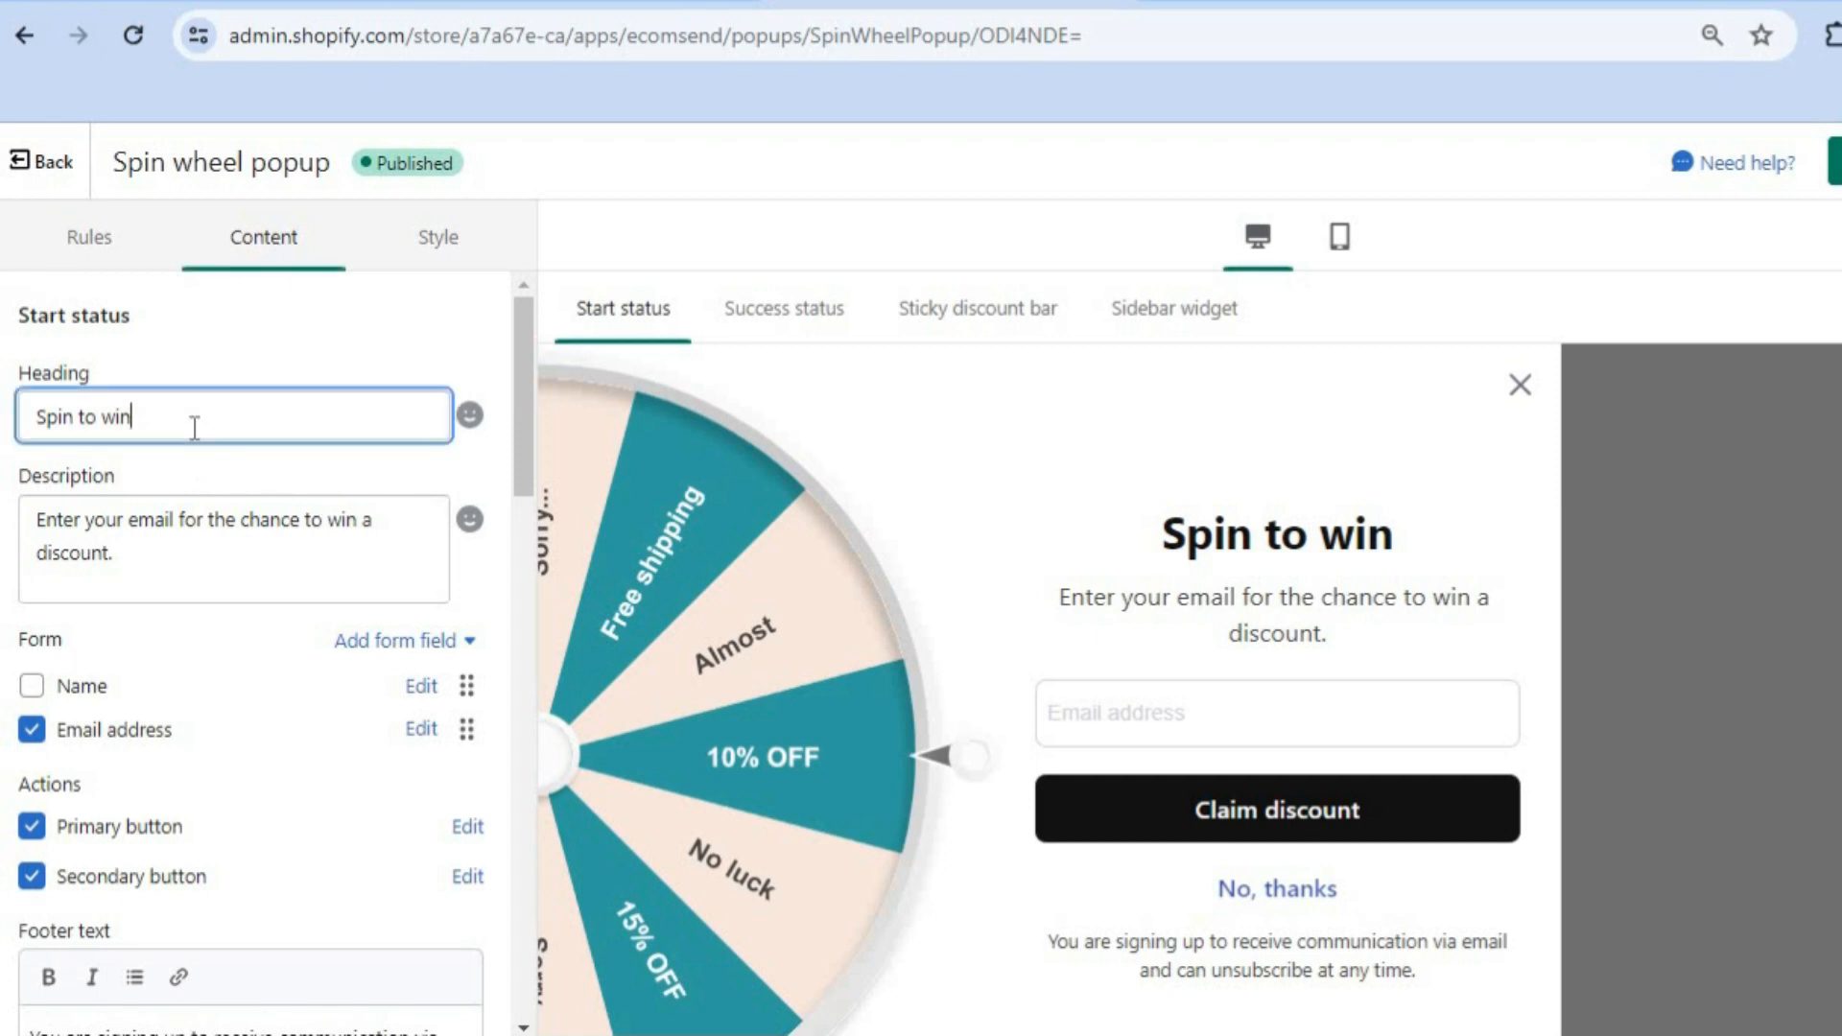
click(237, 573)
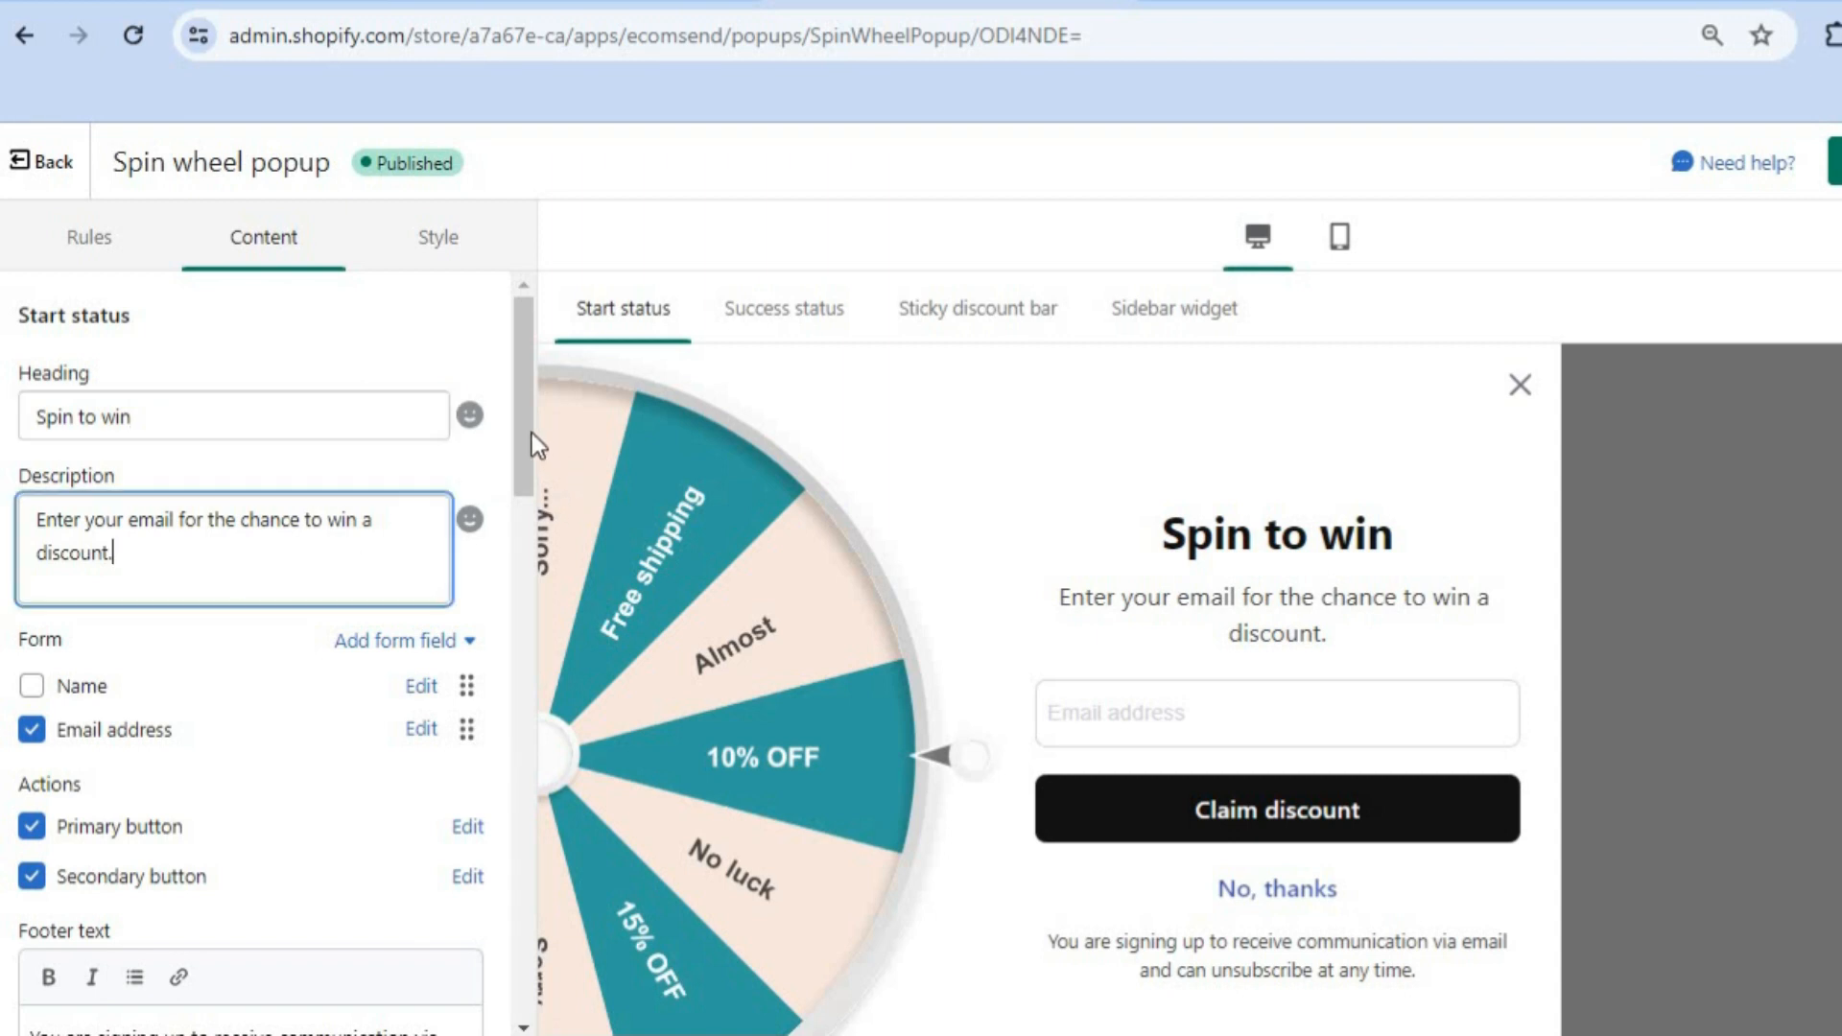
drag(528, 434, 524, 494)
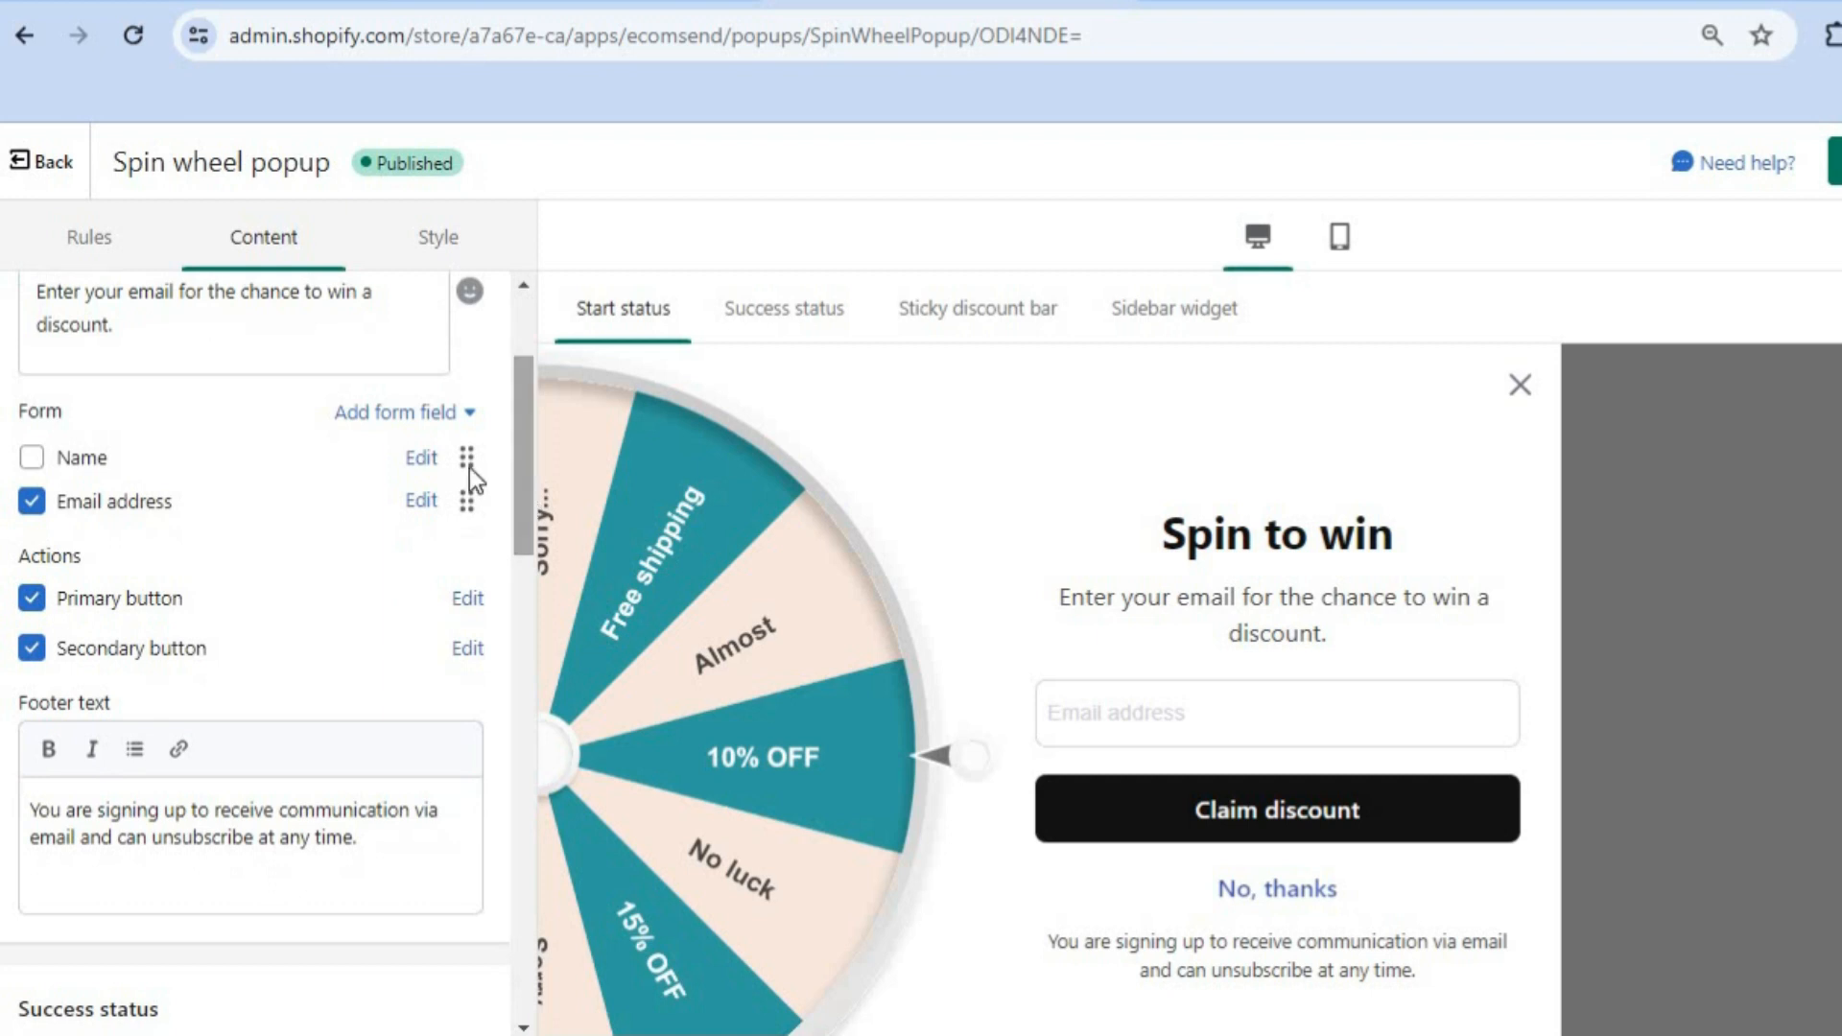
Step: Add a Marketing consent (GDPR) form field and show its checkbox on the popup
click(393, 419)
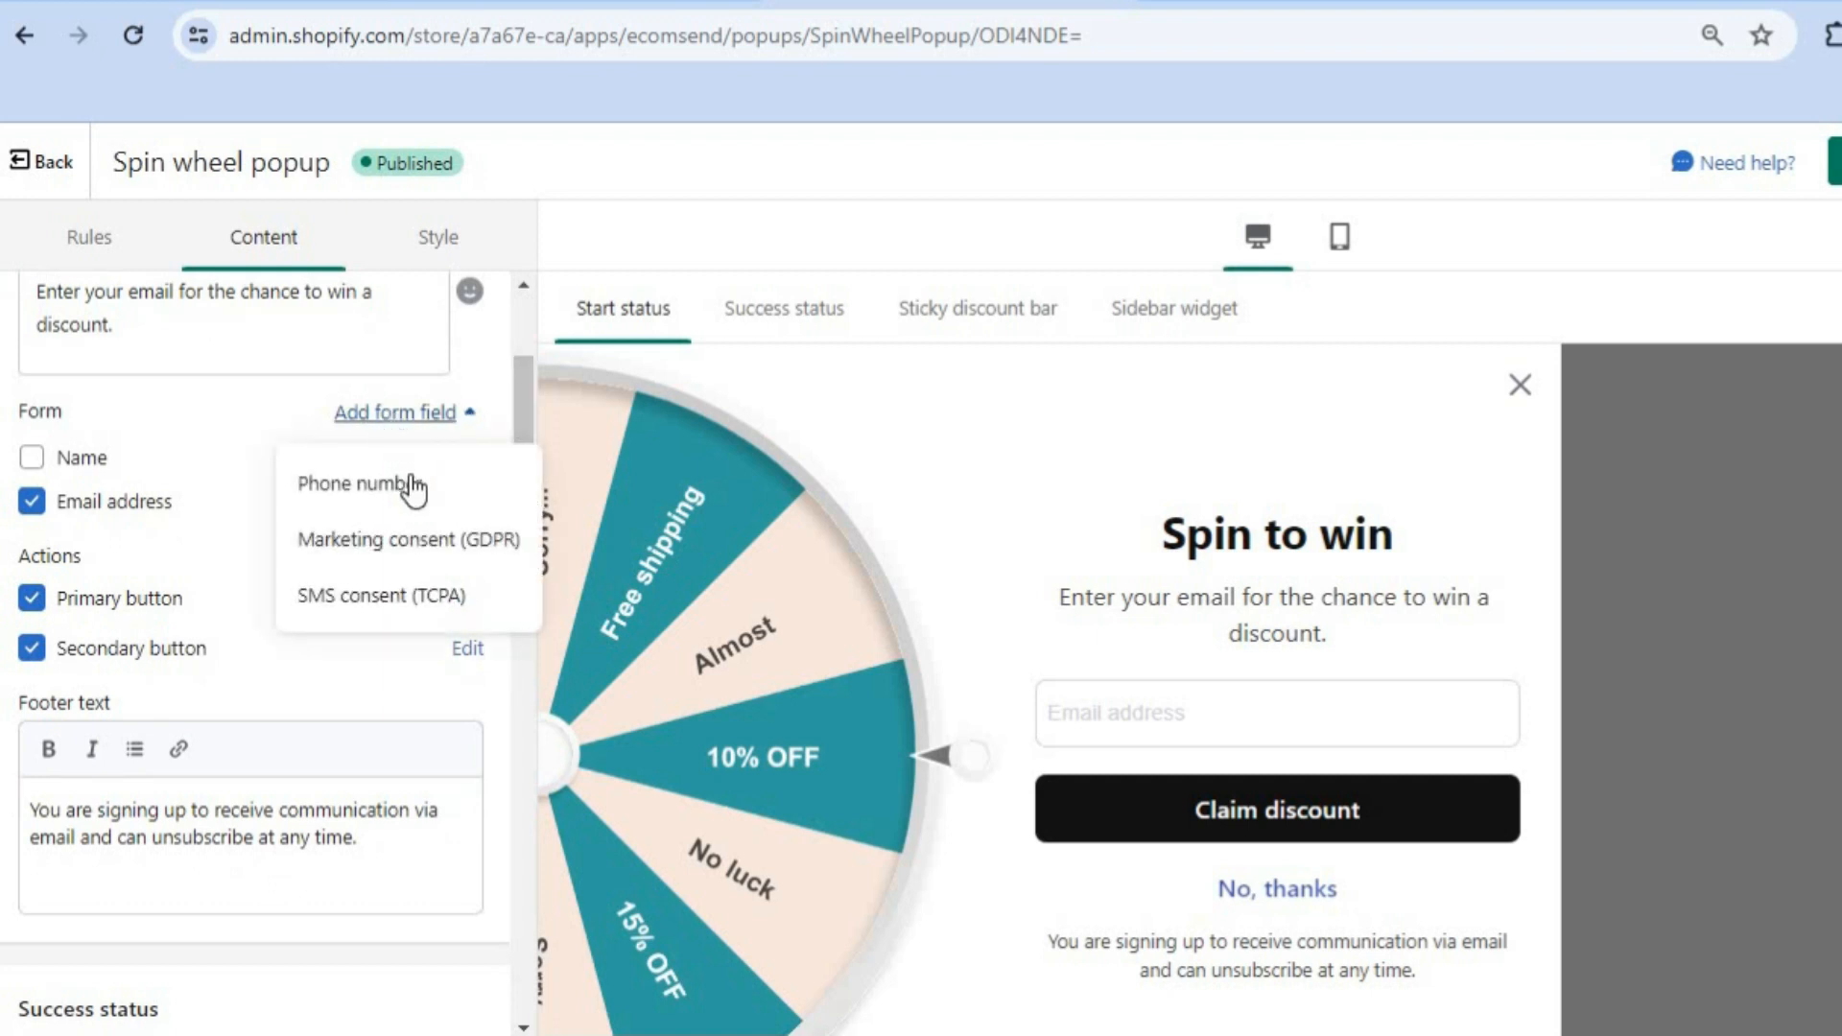
click(409, 540)
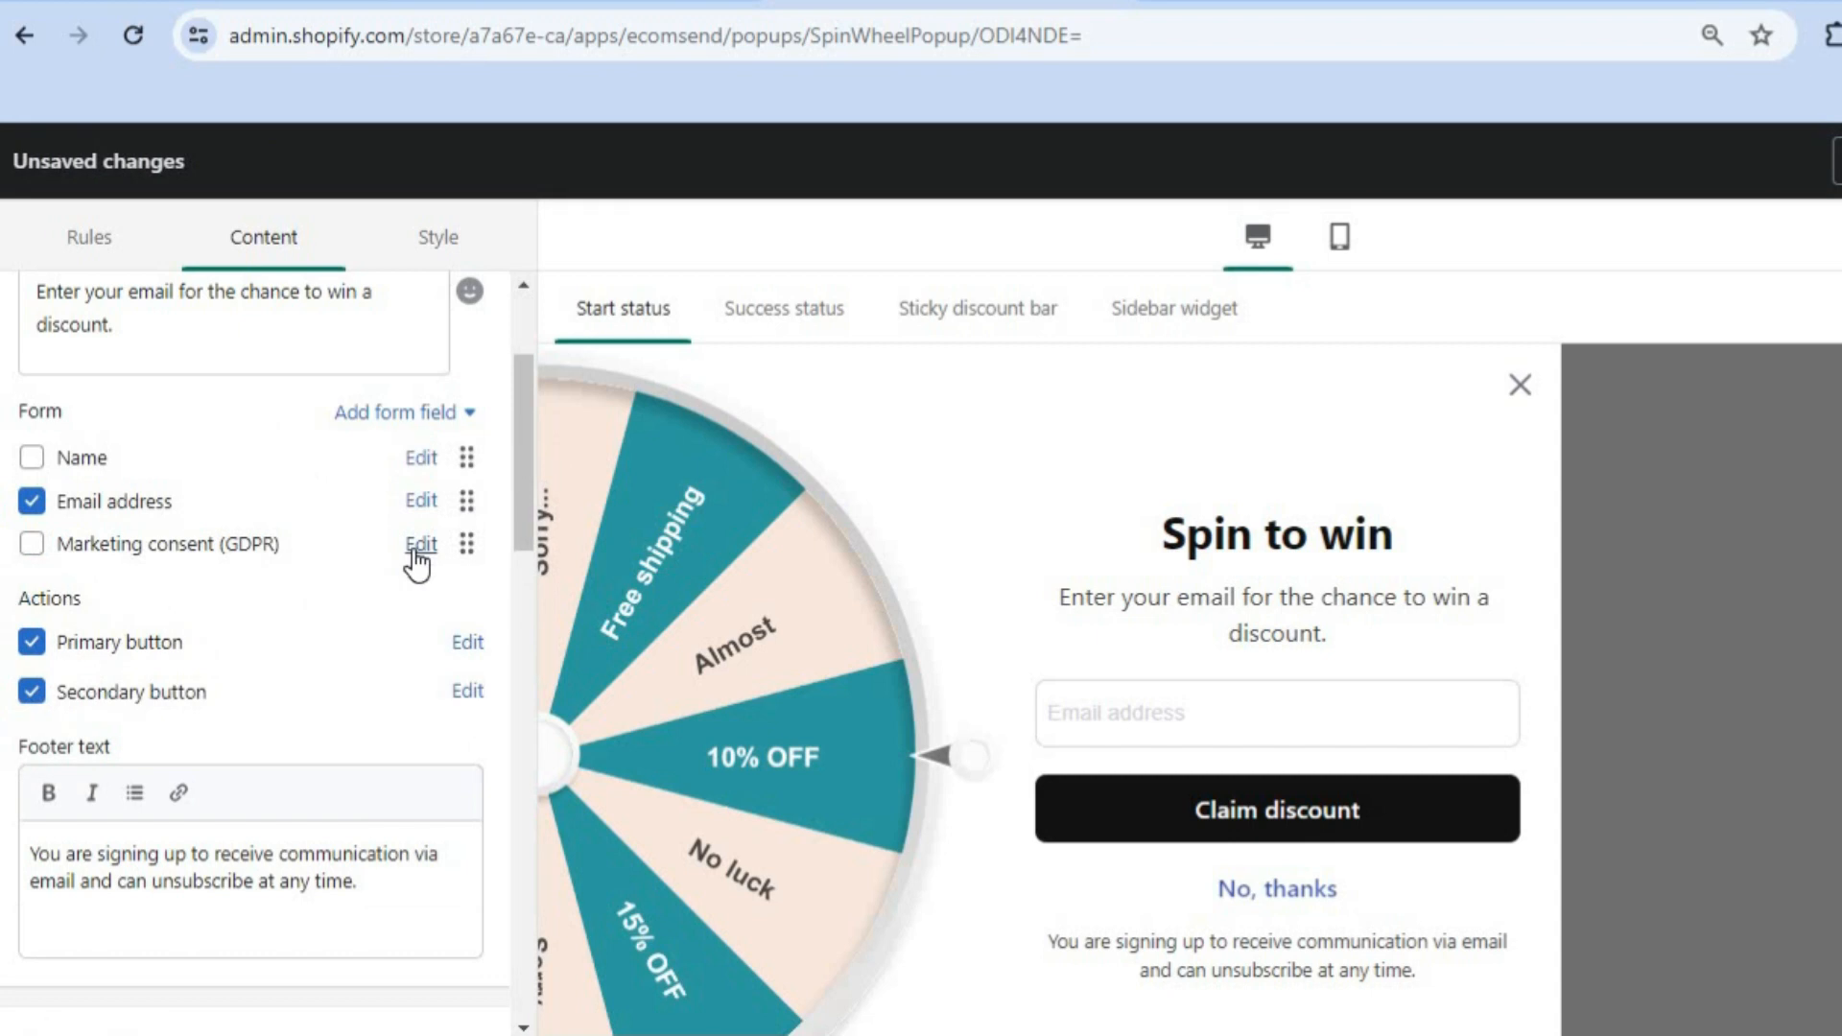
click(33, 544)
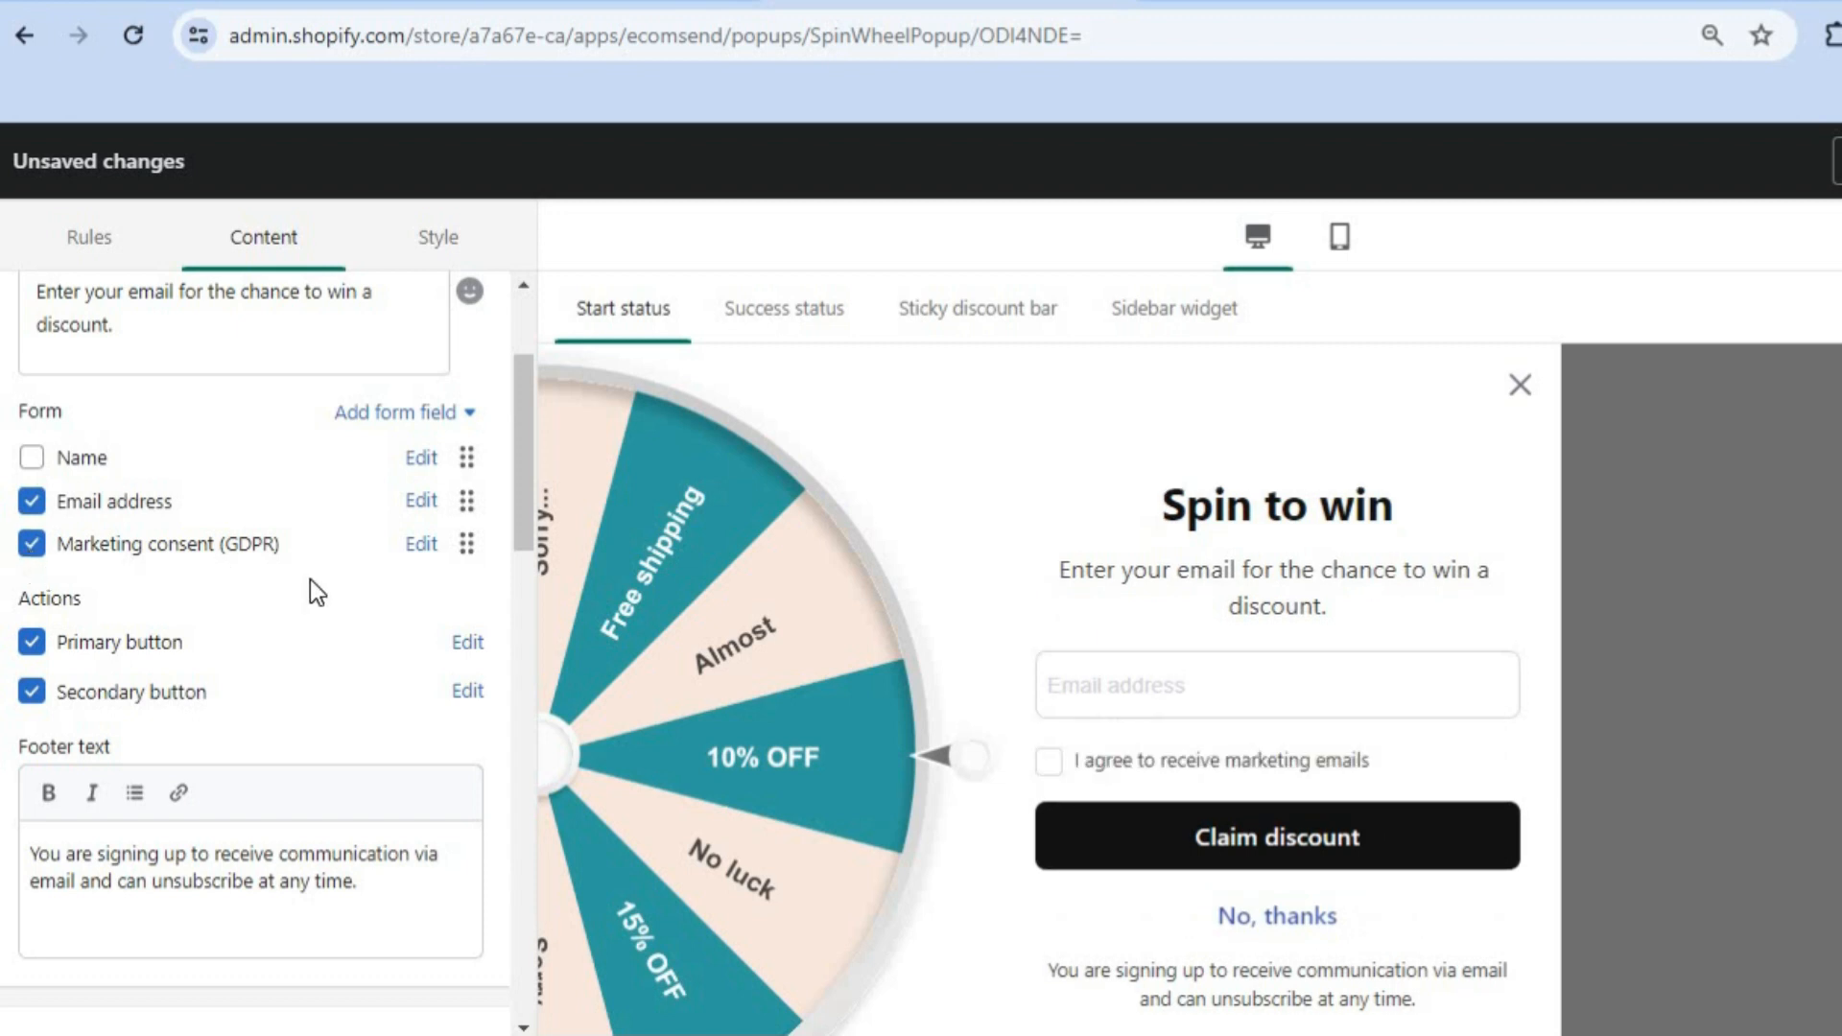
drag(526, 481, 524, 527)
scroll(521, 539, down, 1)
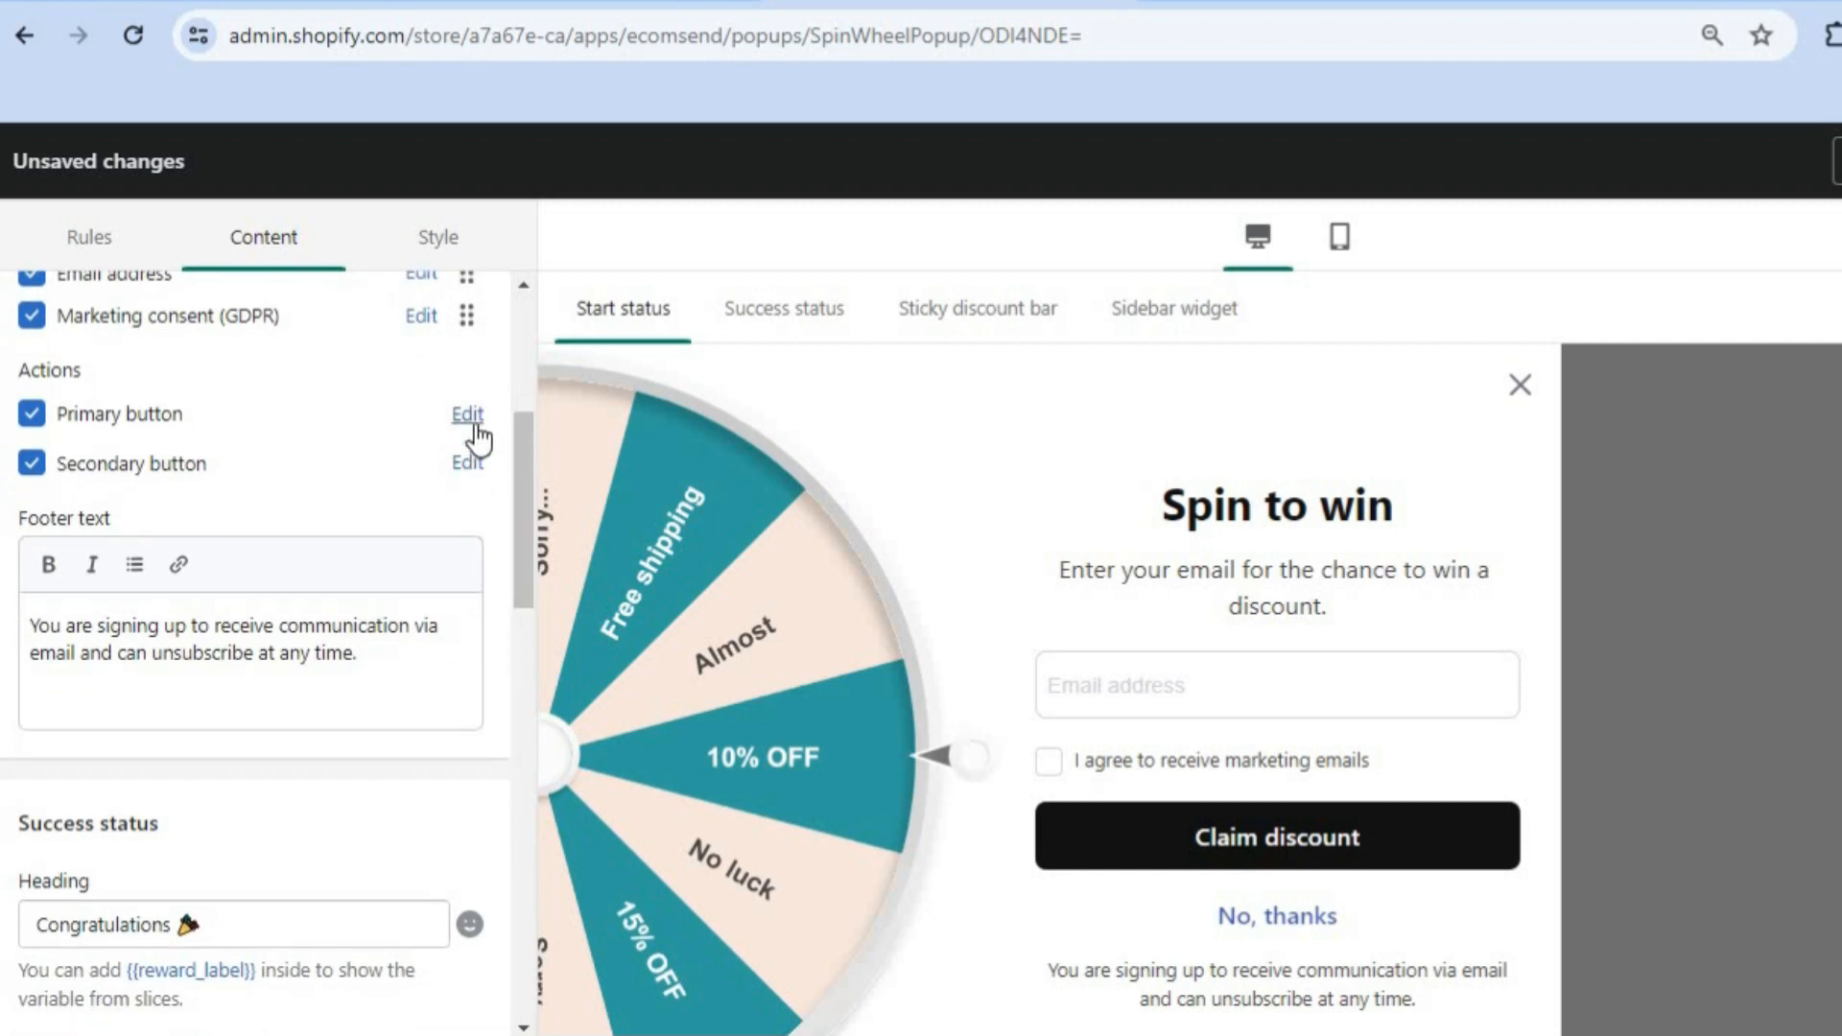
click(439, 237)
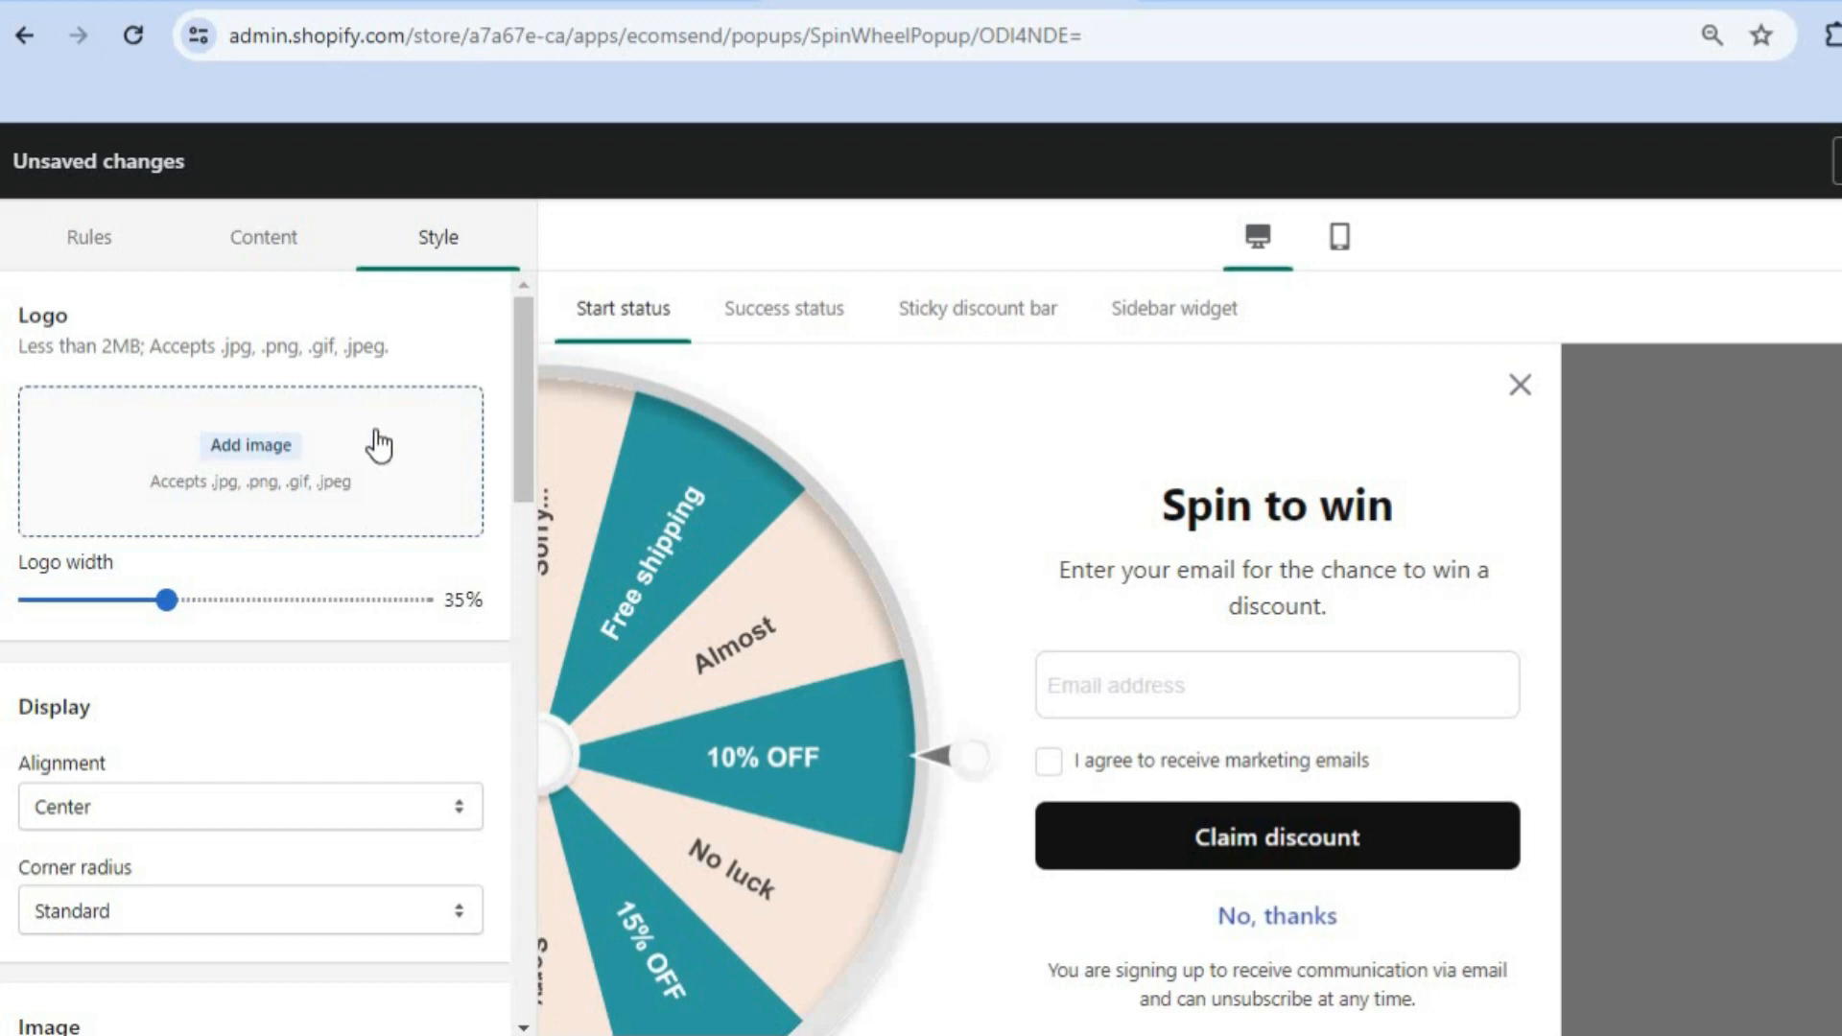
Step: Scroll the Style panel's colour settings and switch the preview to the Congratulations success screen
drag(527, 411, 521, 675)
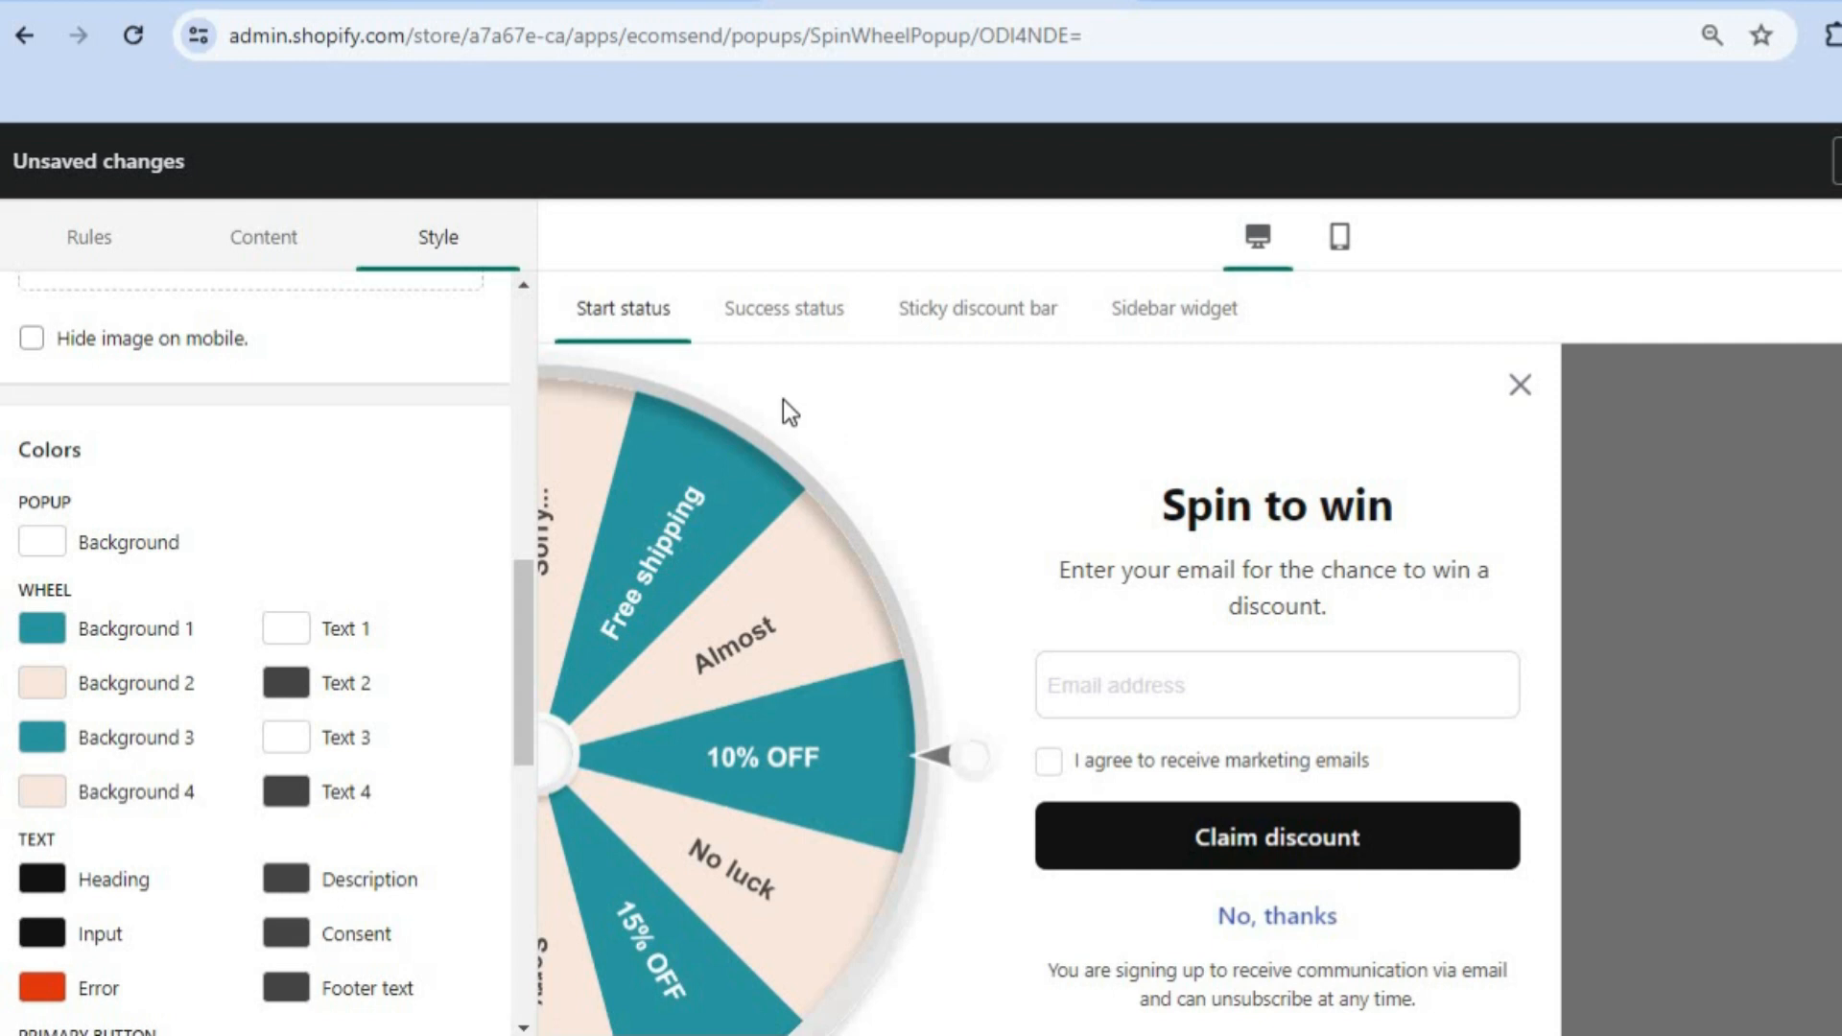
click(793, 324)
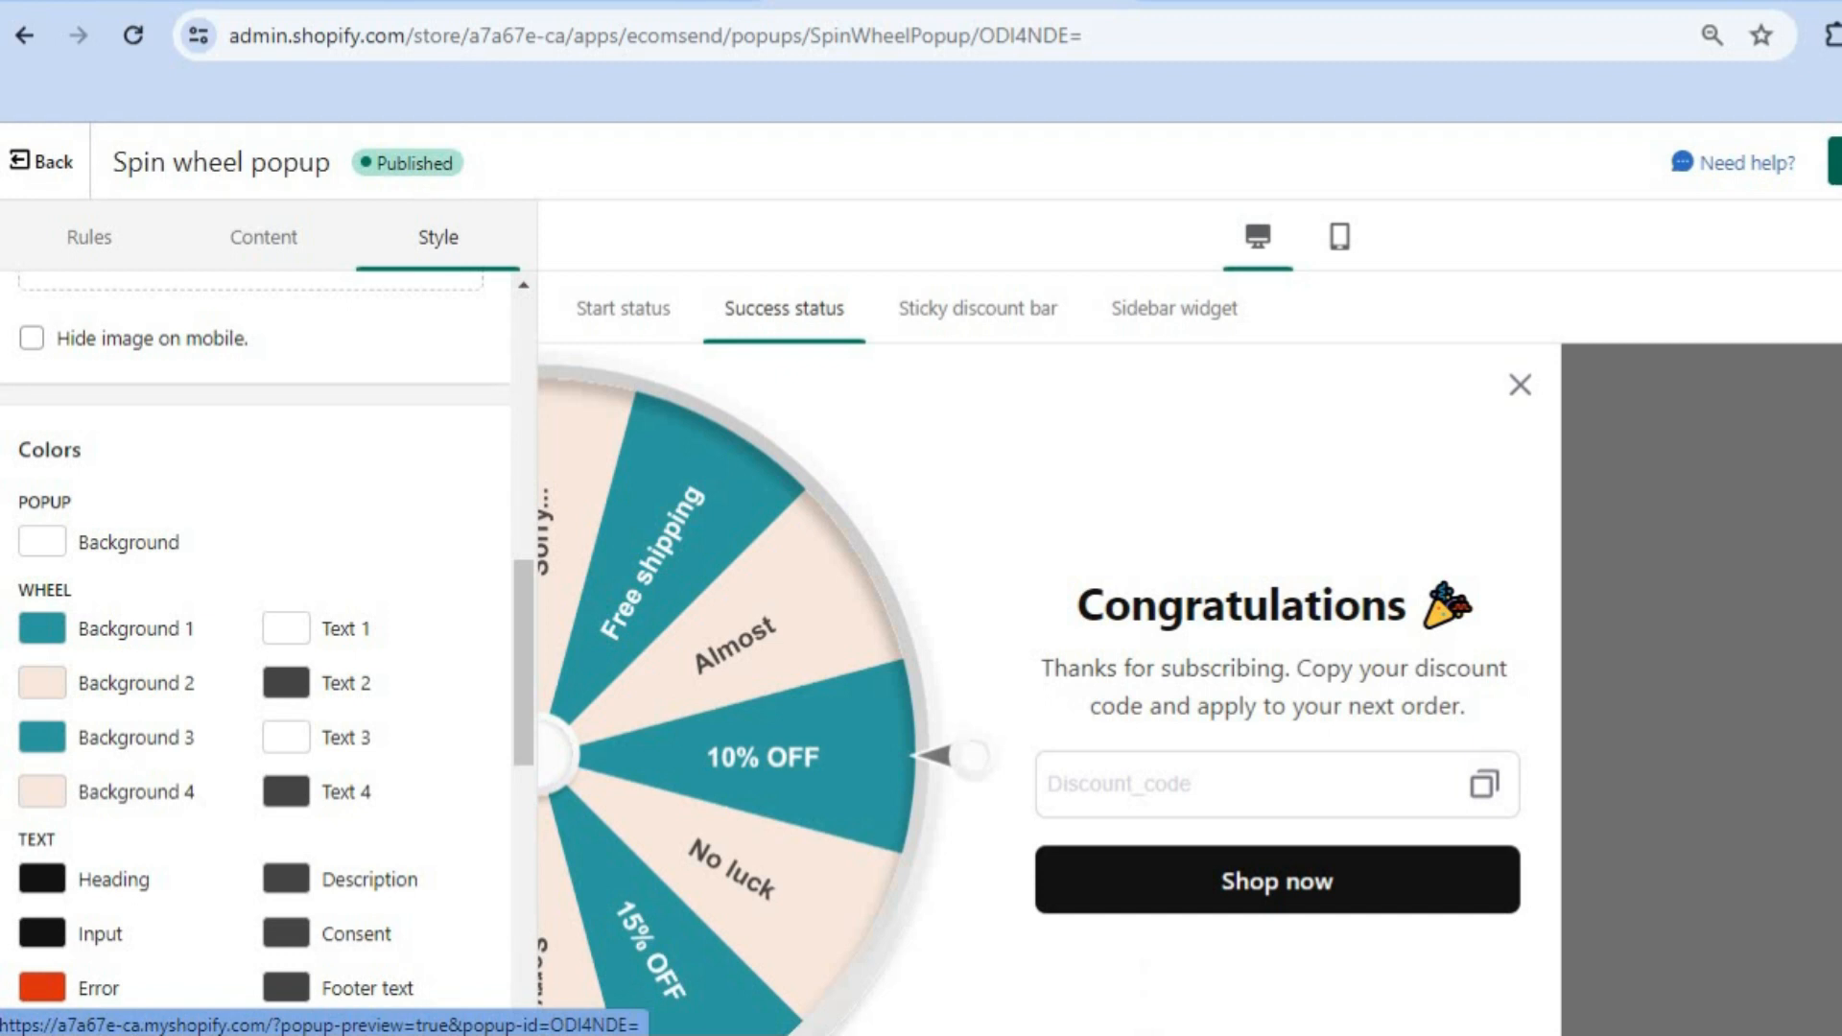
Step: Open the popup's storefront preview, then return to the Popups list showing the app-embed warning
click(1836, 162)
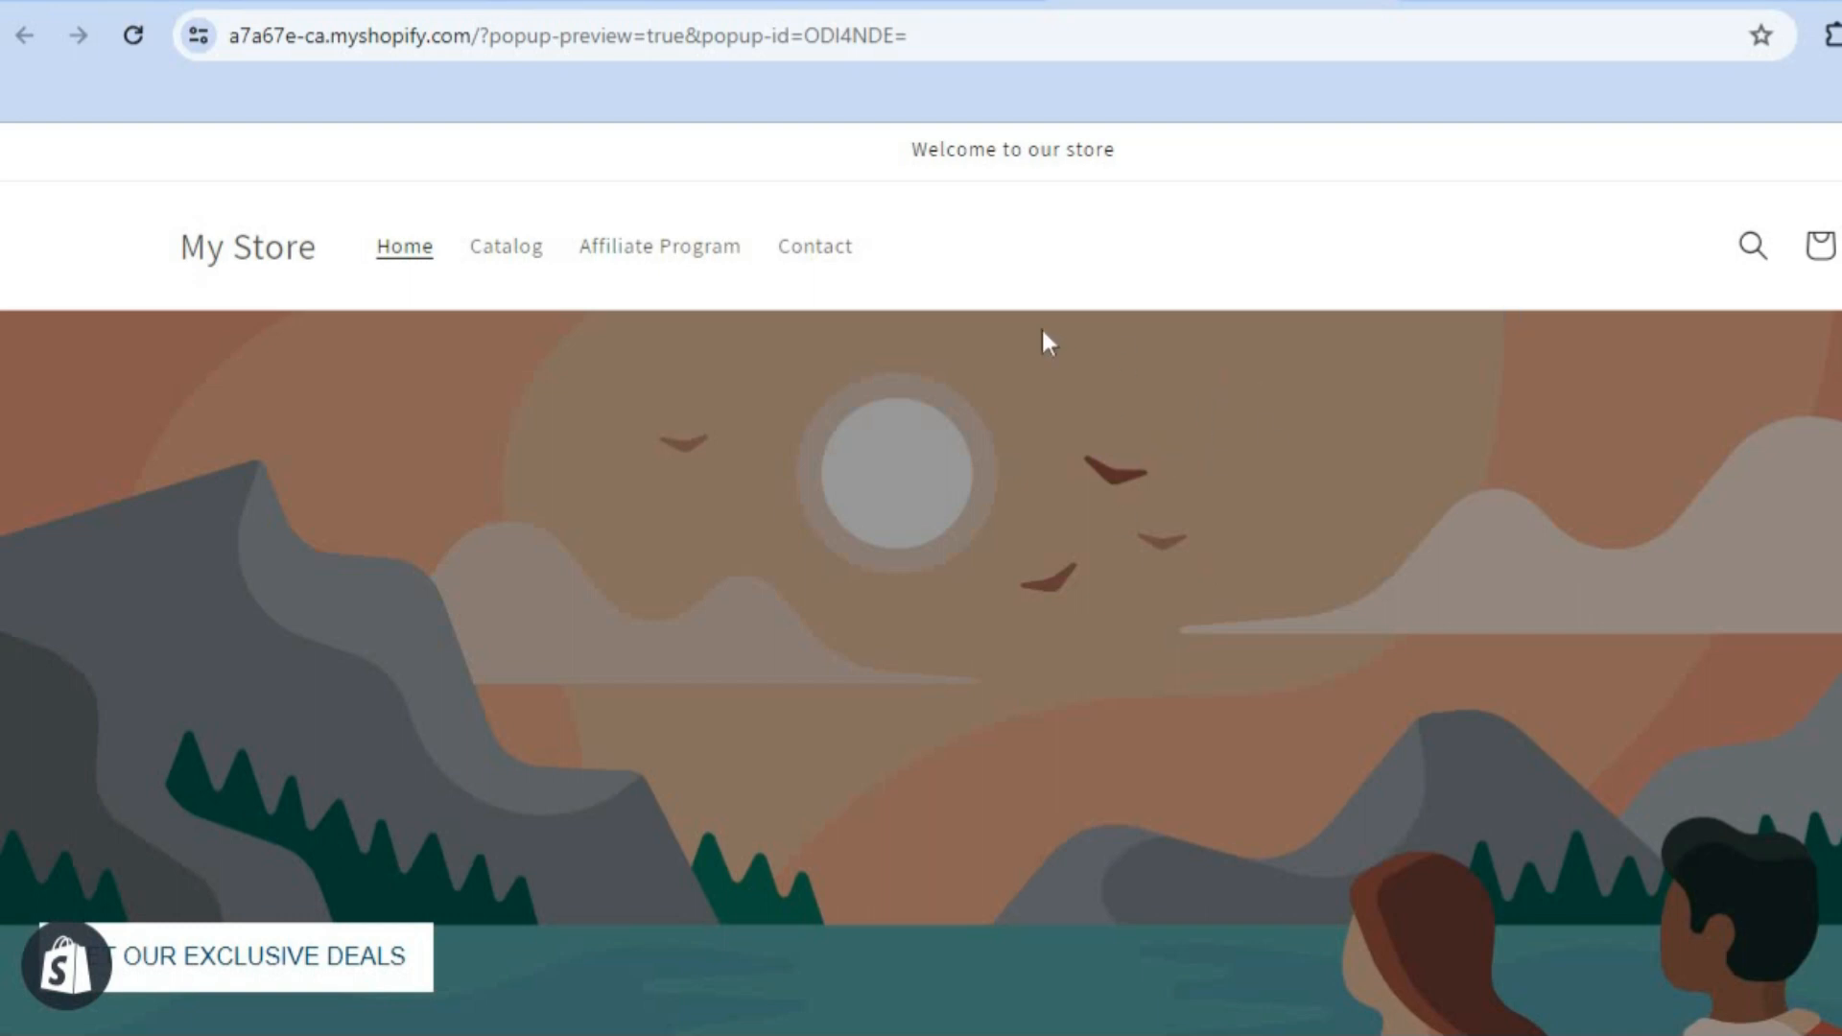
click(884, 4)
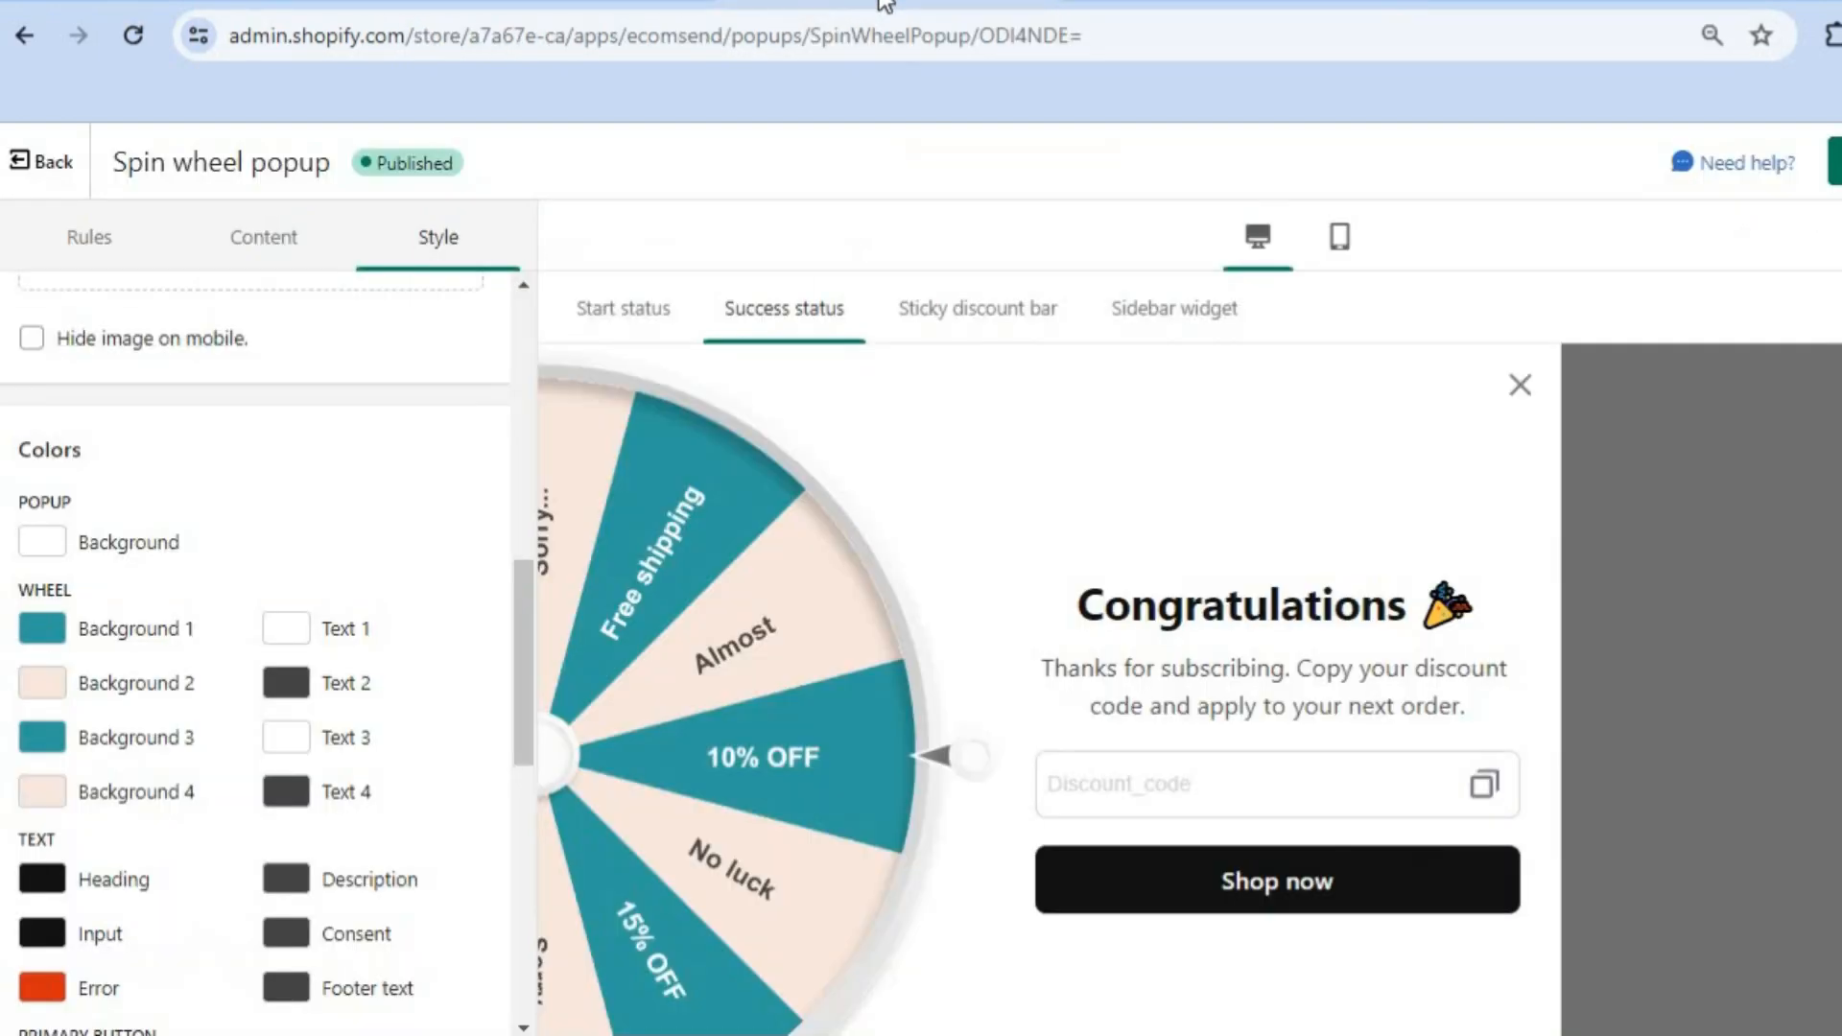
click(56, 171)
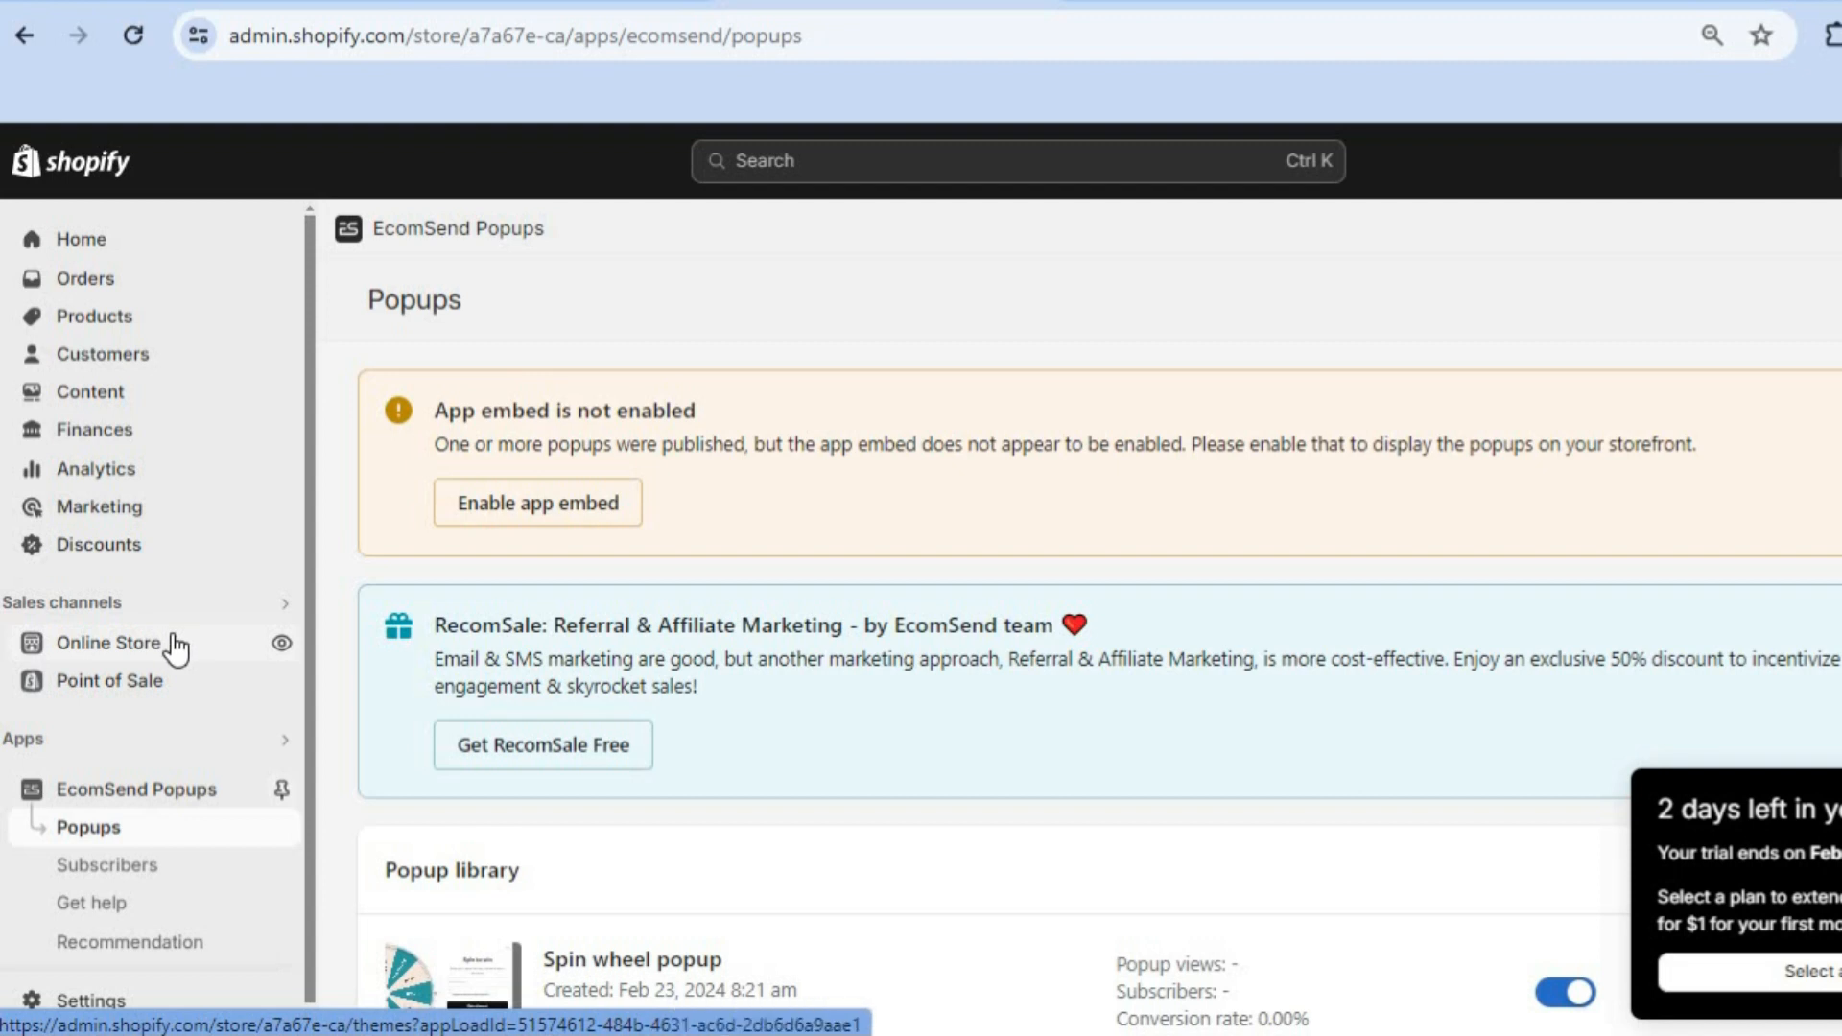
Step: Enable and save the EcomSend Popup app embed in the theme, then view the live storefront
click(528, 511)
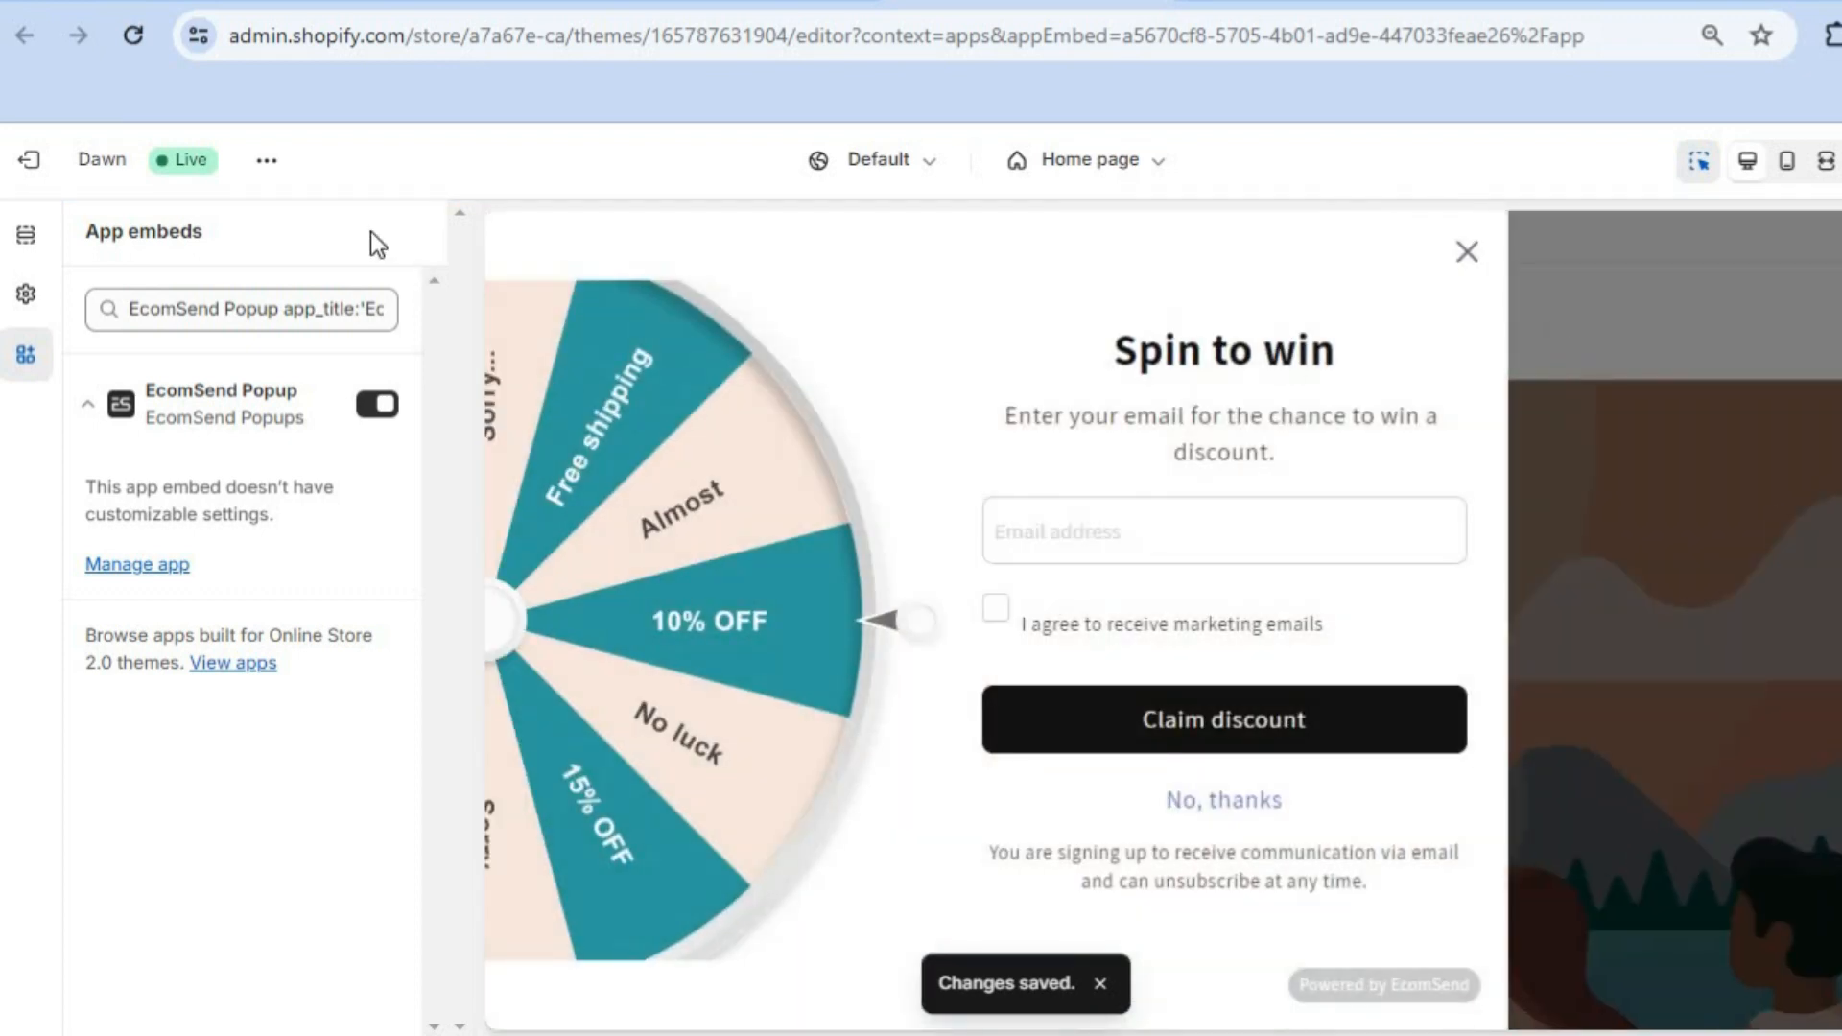
click(268, 161)
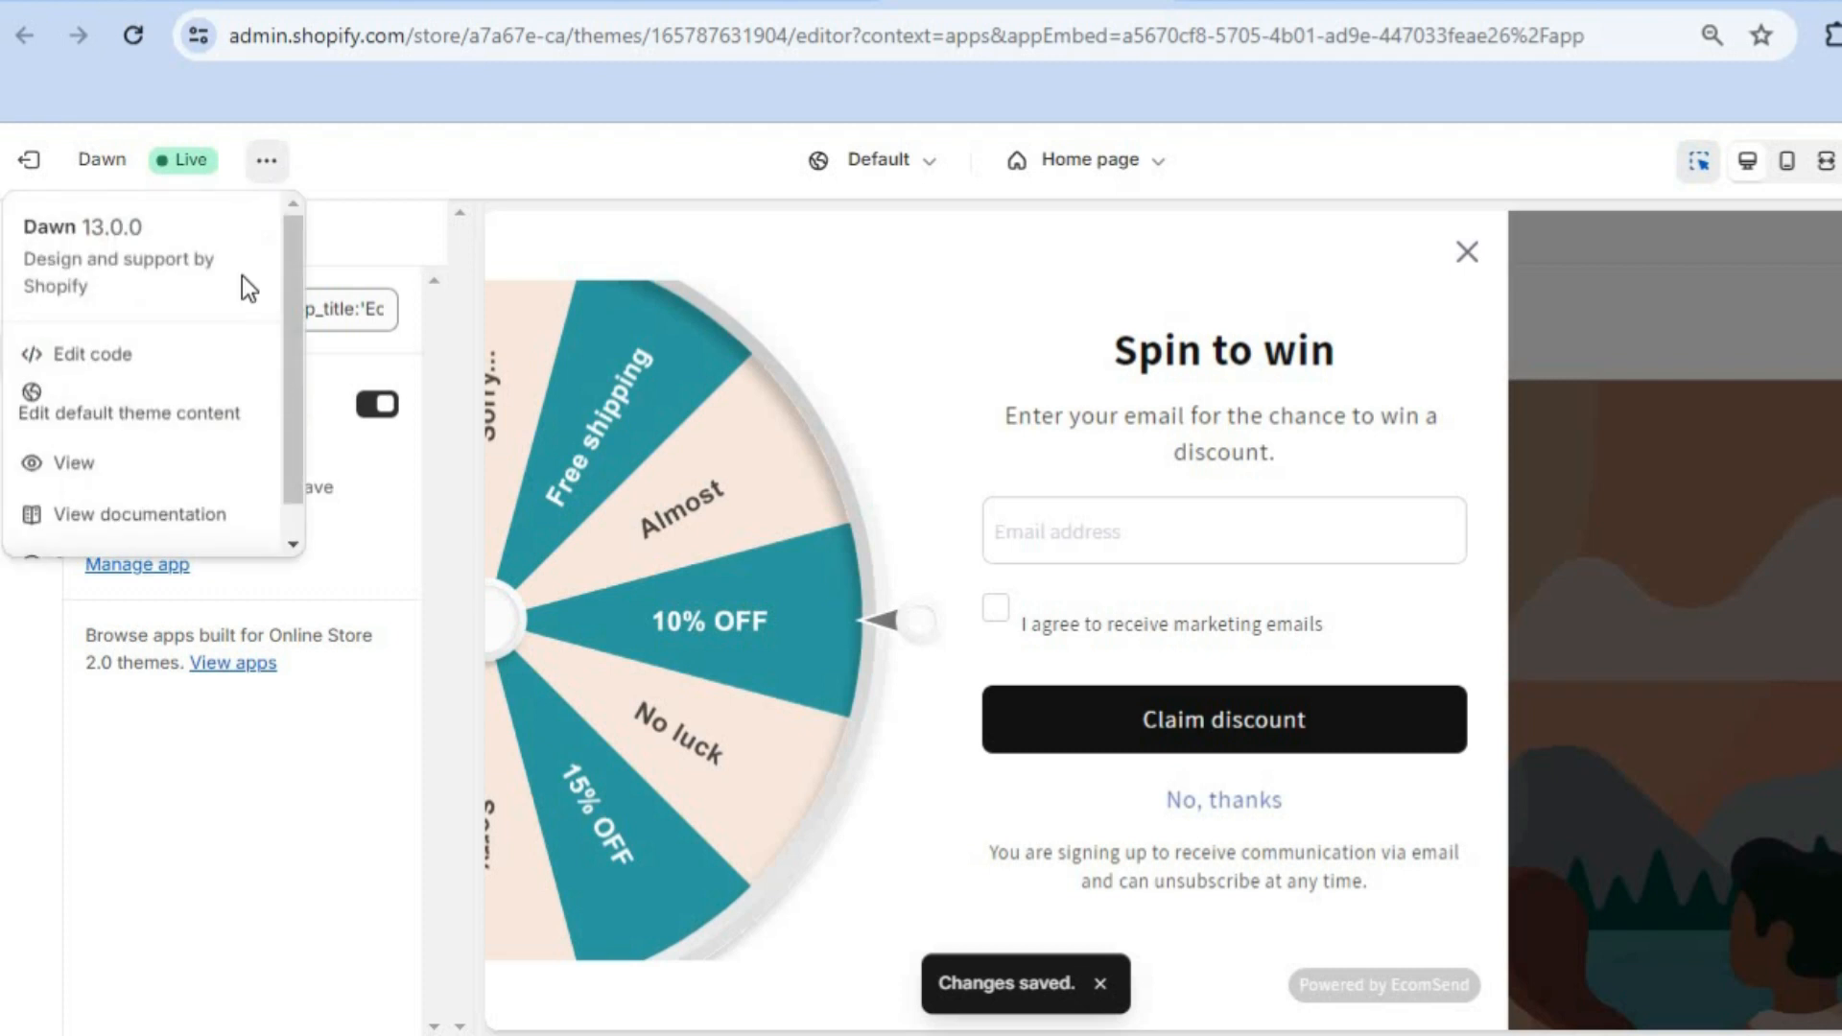
click(117, 464)
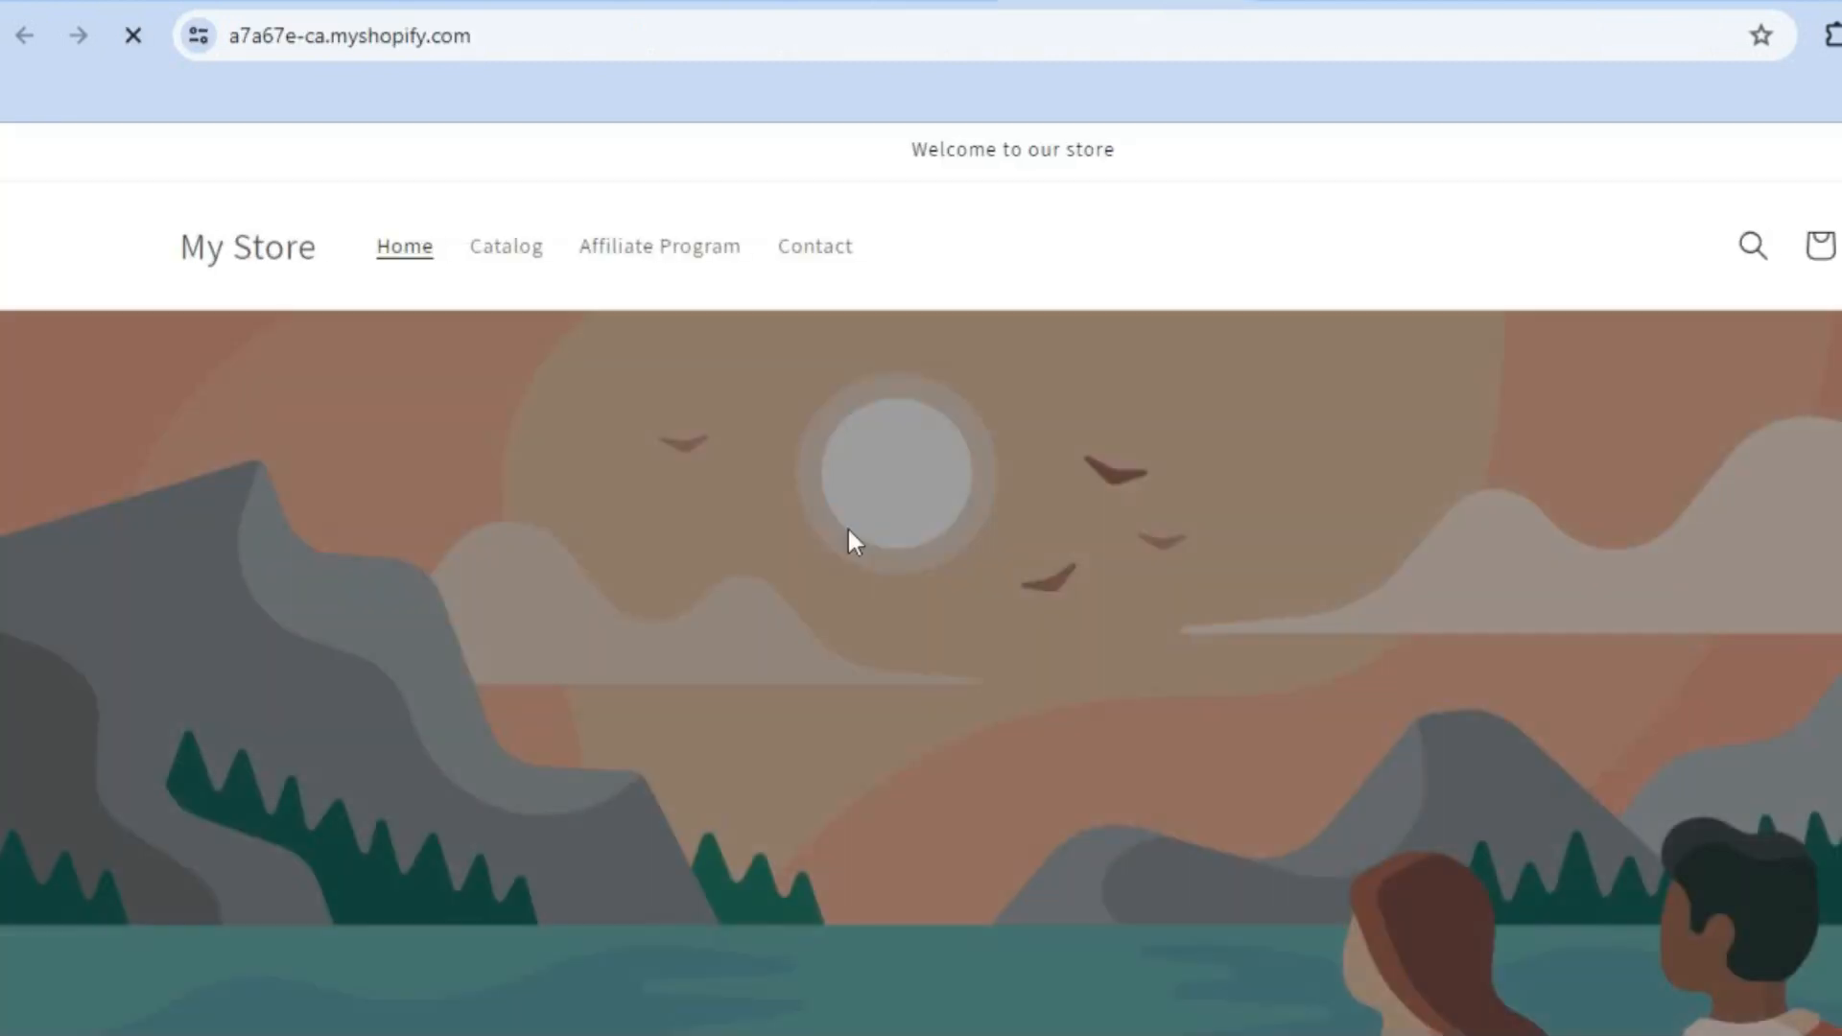